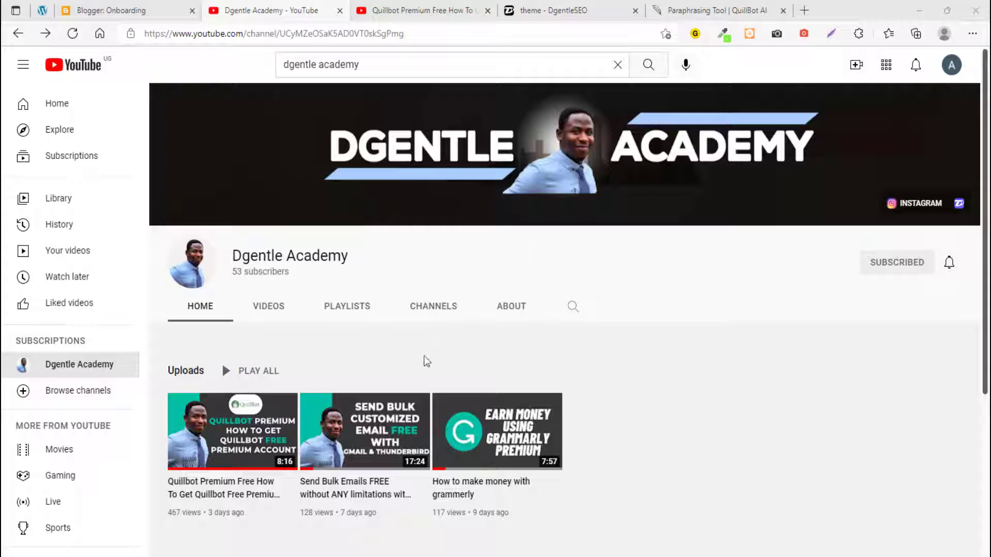
- Open the QuillBot Premium video page and review its description and comments
left_click(421, 16)
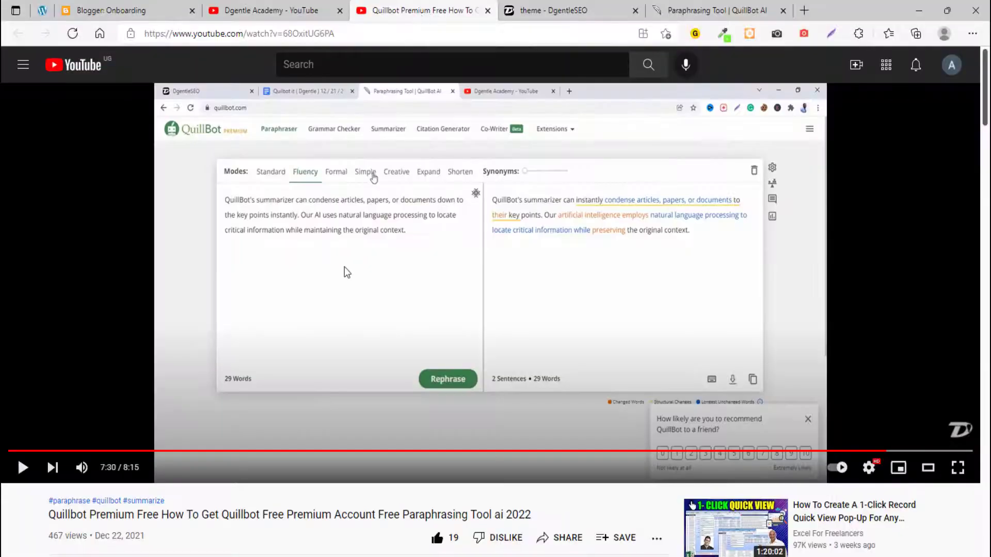
scroll(344, 268, "down", 10)
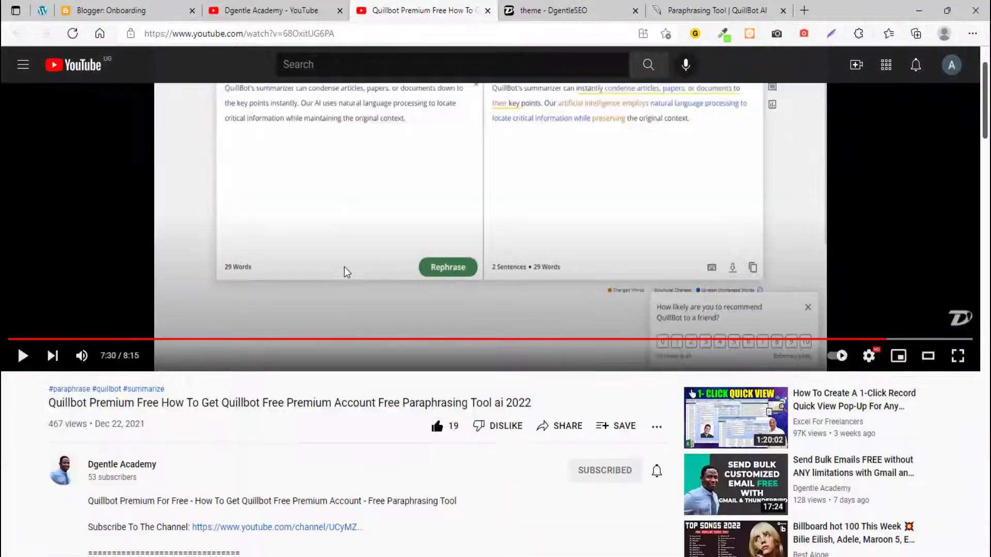
scroll(345, 267, "down", 13)
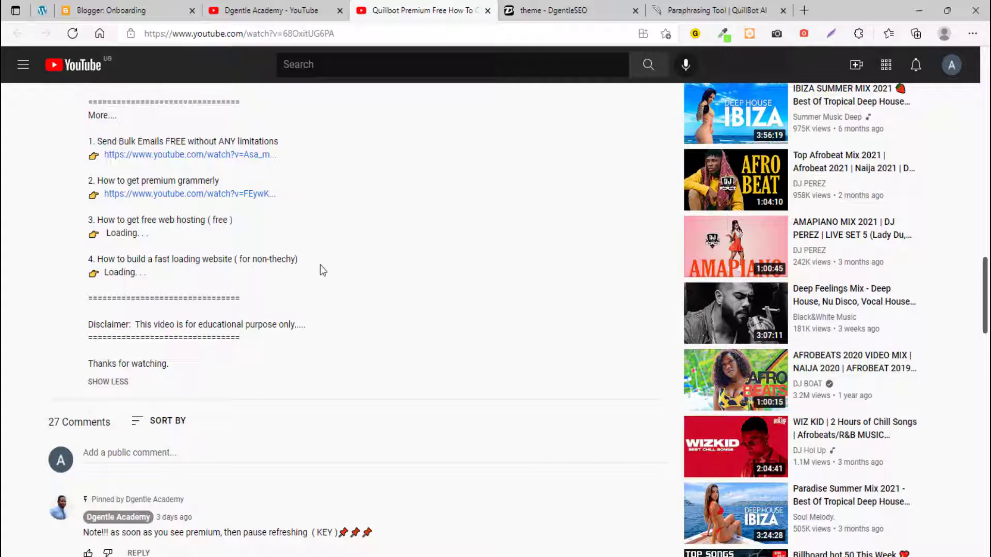
scroll(320, 265, "up", 15)
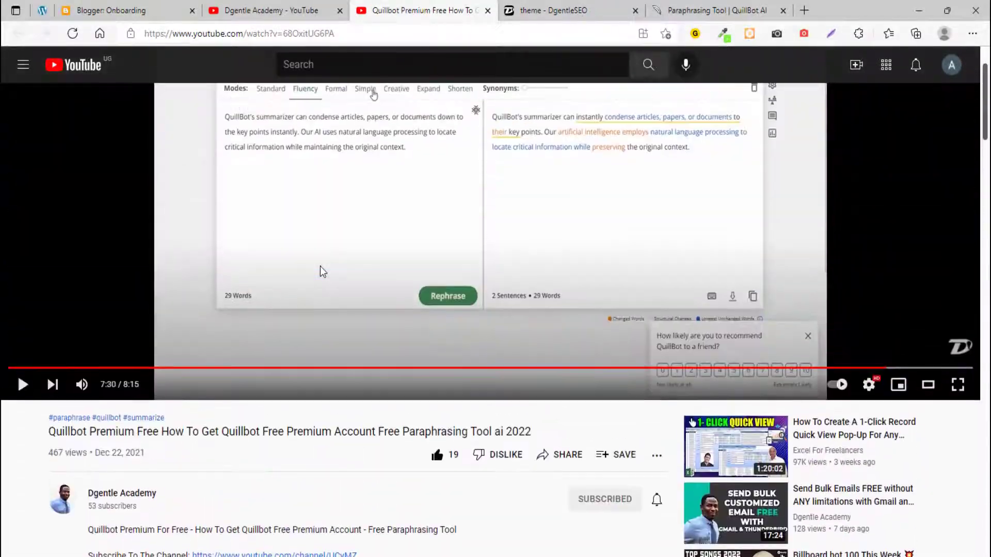
- Return to the Dgentle Academy channel page and look over its uploaded videos
left_click(292, 12)
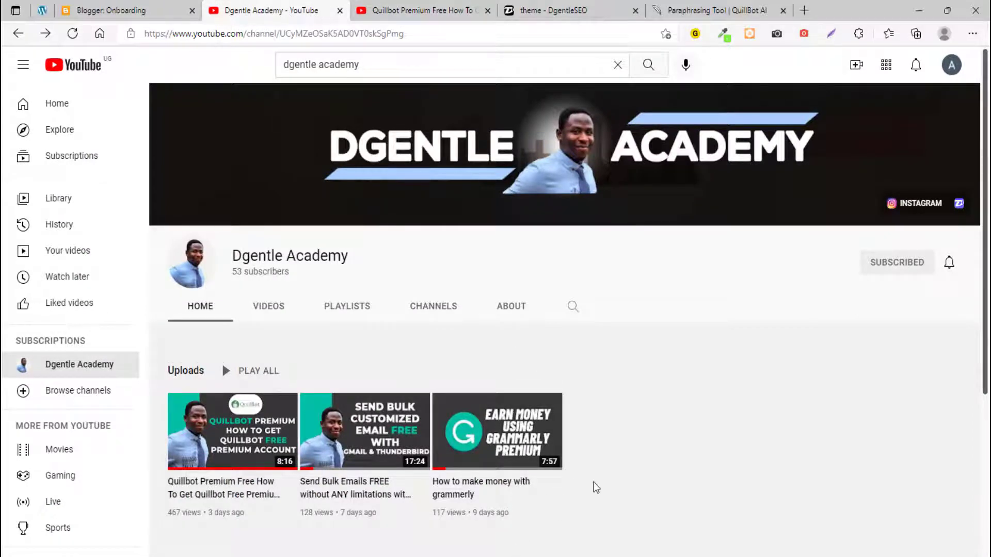
scroll(596, 488, "down", 5)
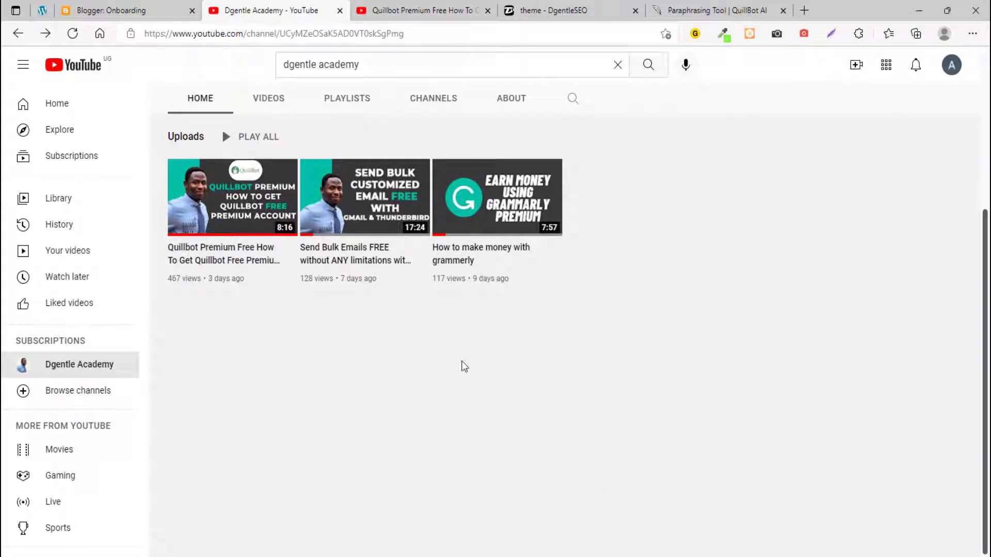
scroll(505, 305, "up", 5)
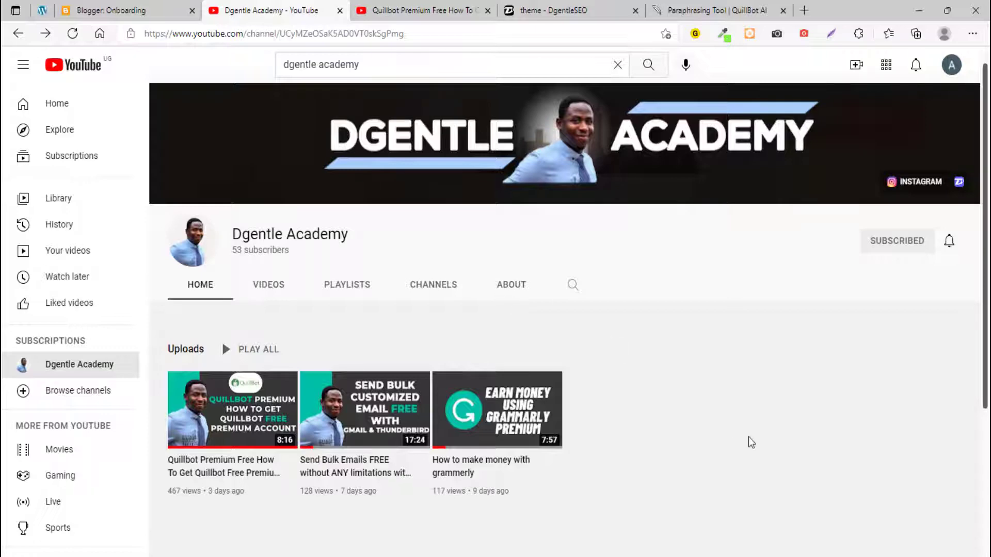
scroll(749, 437, "up", 1)
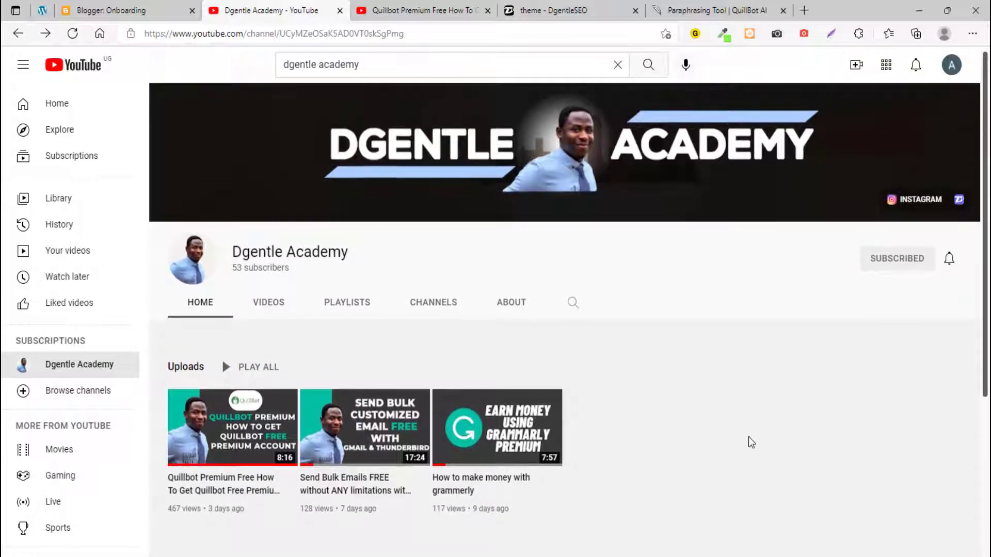
scroll(748, 441, "down", 1)
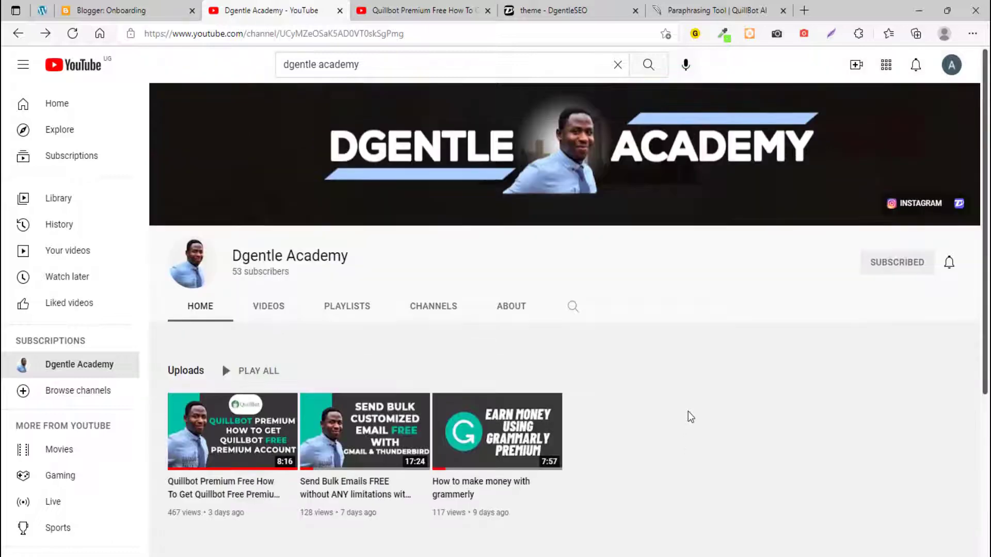
scroll(688, 412, "down", 3)
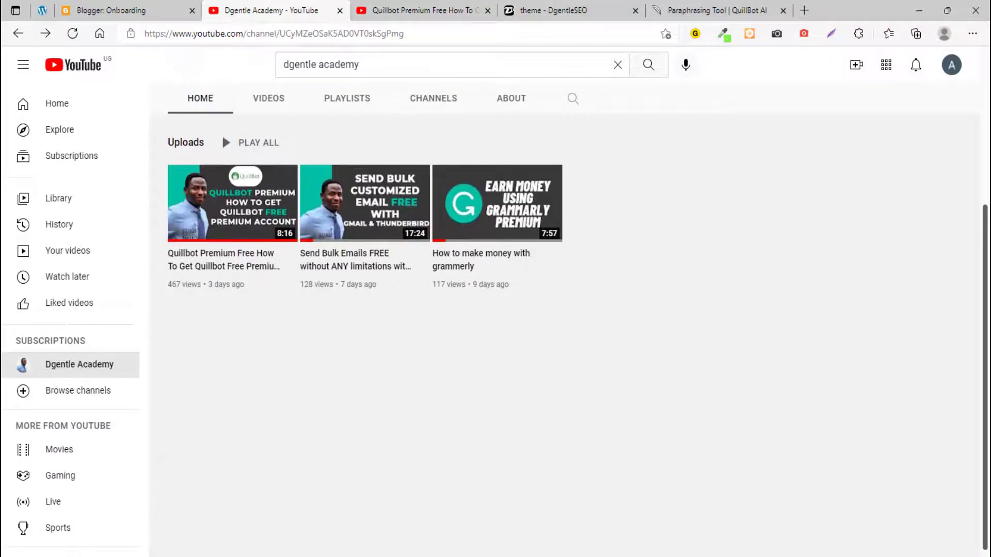
- Switch to Notepad and review the notes listing what the website needs
left_click(509, 556)
left_click(682, 508)
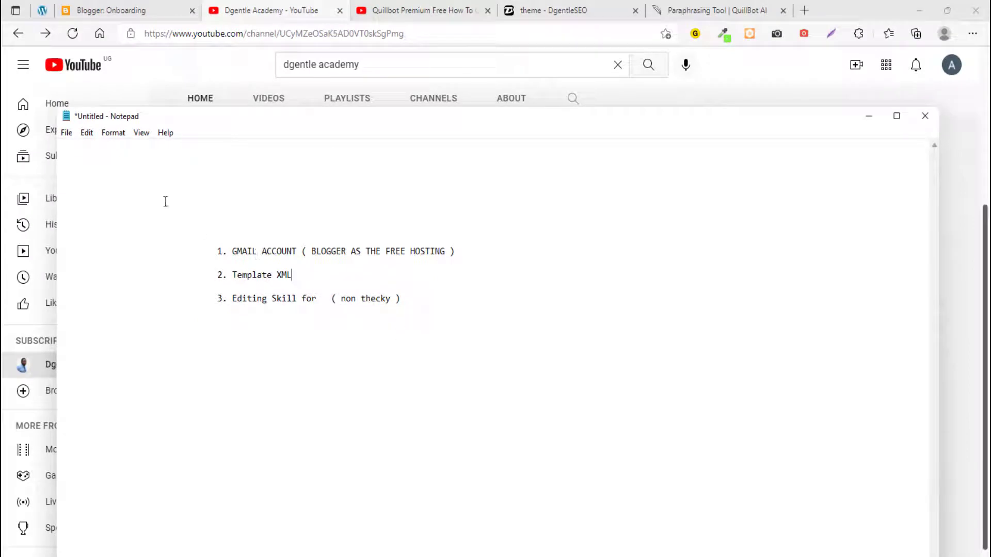
- Switch to the Blogger onboarding page and locate Blogger among the Google apps
left_click(161, 8)
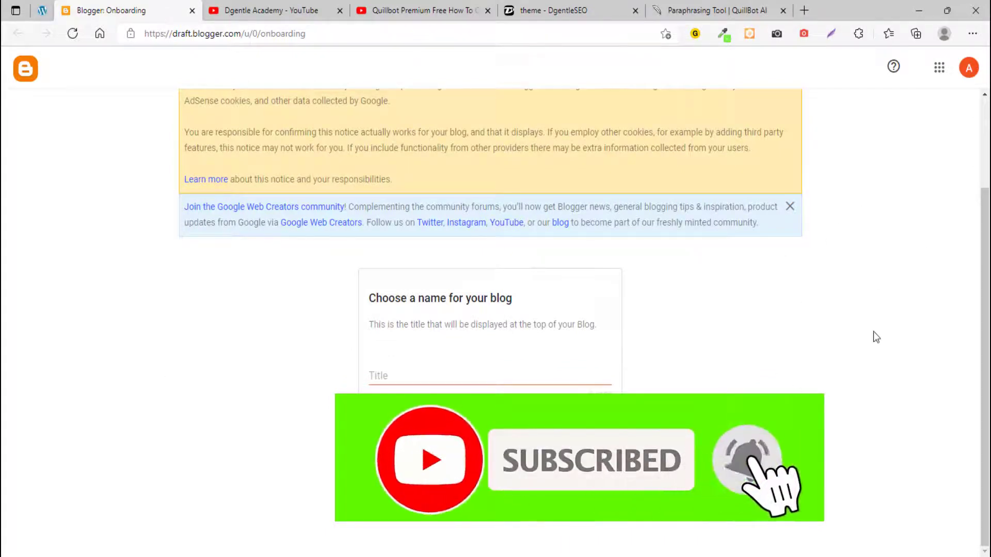
left_click(937, 76)
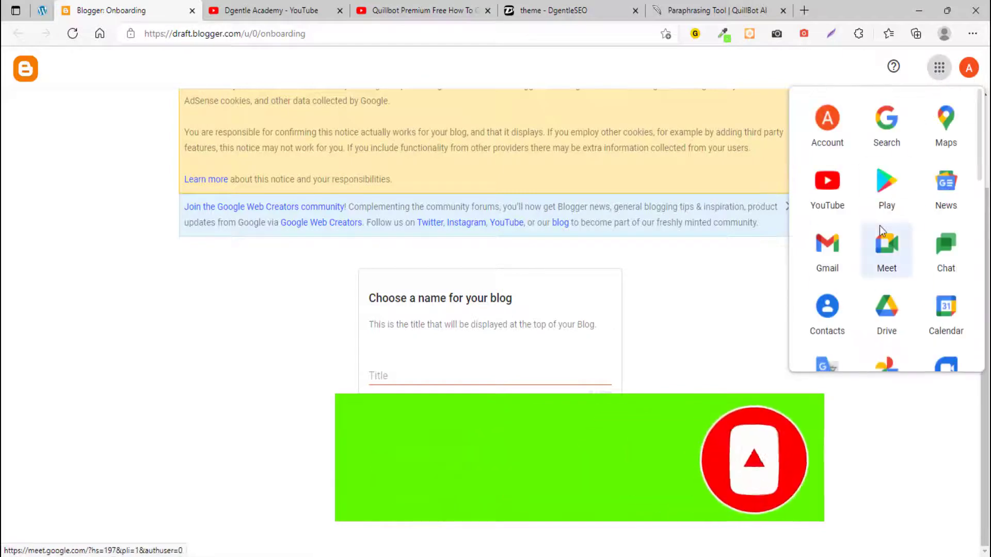
scroll(882, 233, "down", 2)
scroll(882, 232, "down", 5)
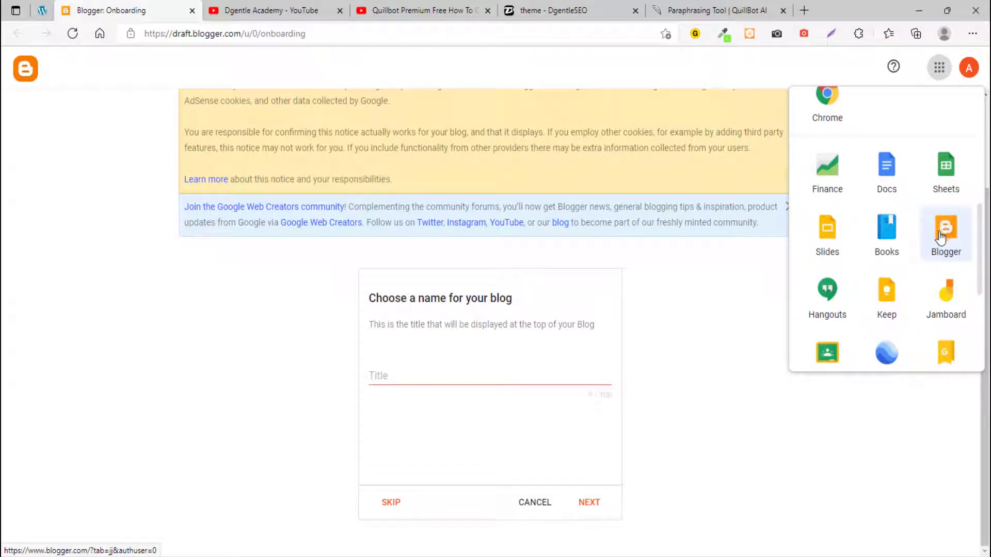
left_click(355, 339)
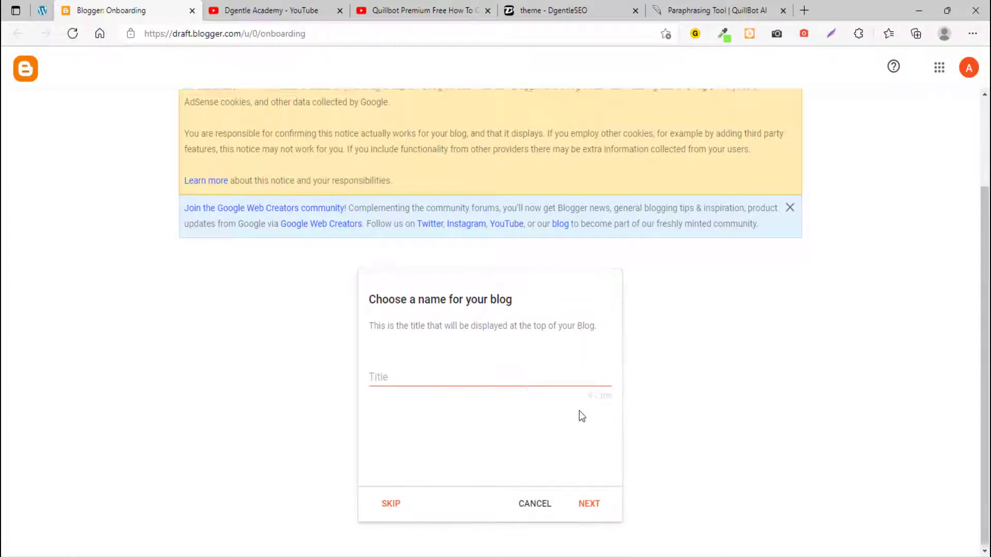
- Name the new blog "Dgentle Tutorial" and continue to the URL choice
scroll(579, 411, "up", 1)
scroll(580, 411, "down", 1)
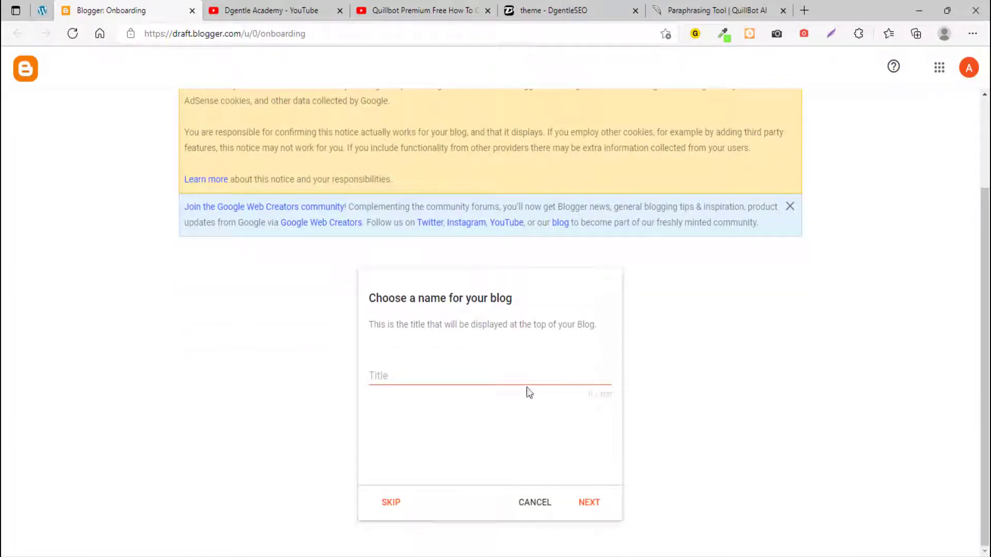
left_click(487, 382)
type("Dgen")
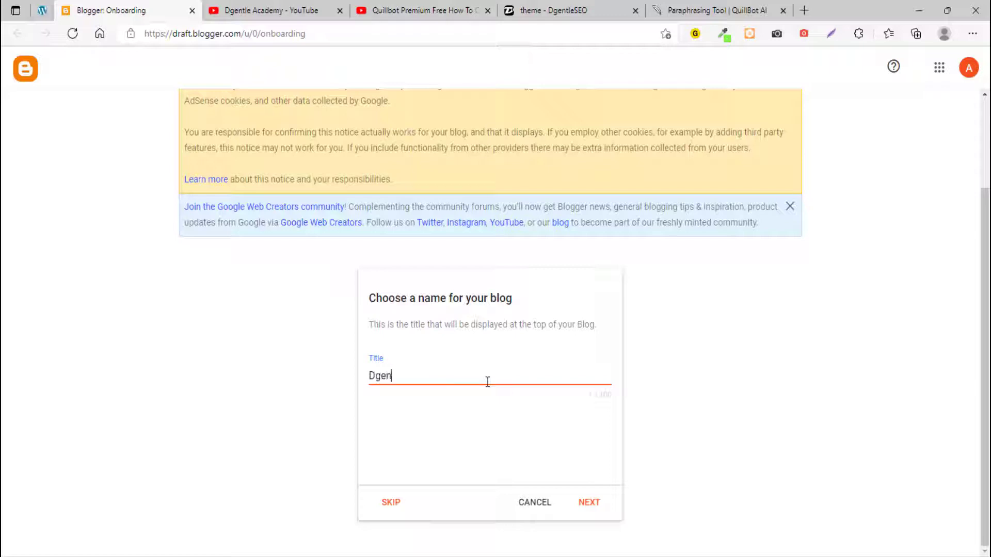
type("tle Tutorial")
left_click(592, 503)
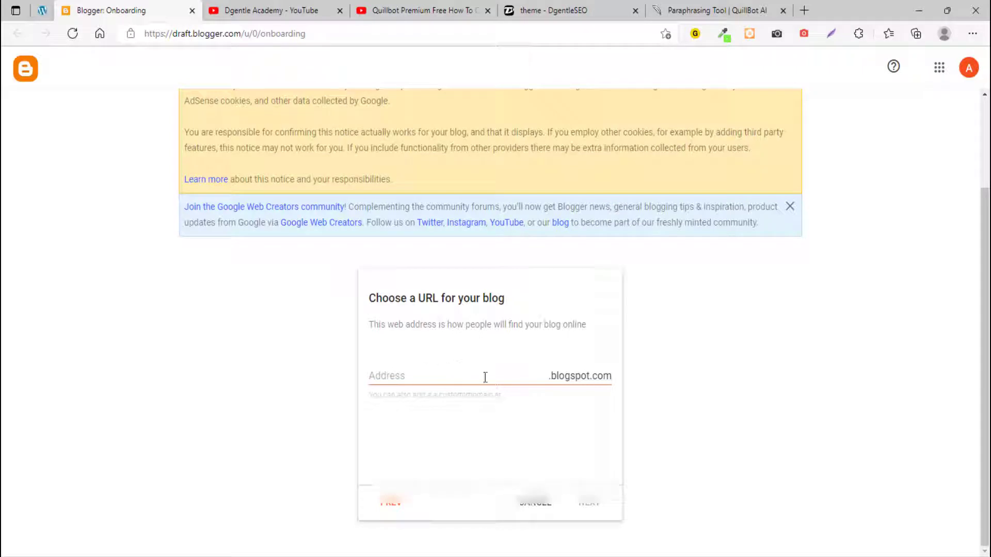
- Set the blog address to dgentletutorial.blogspot.com and continue to the display name
left_click(439, 382)
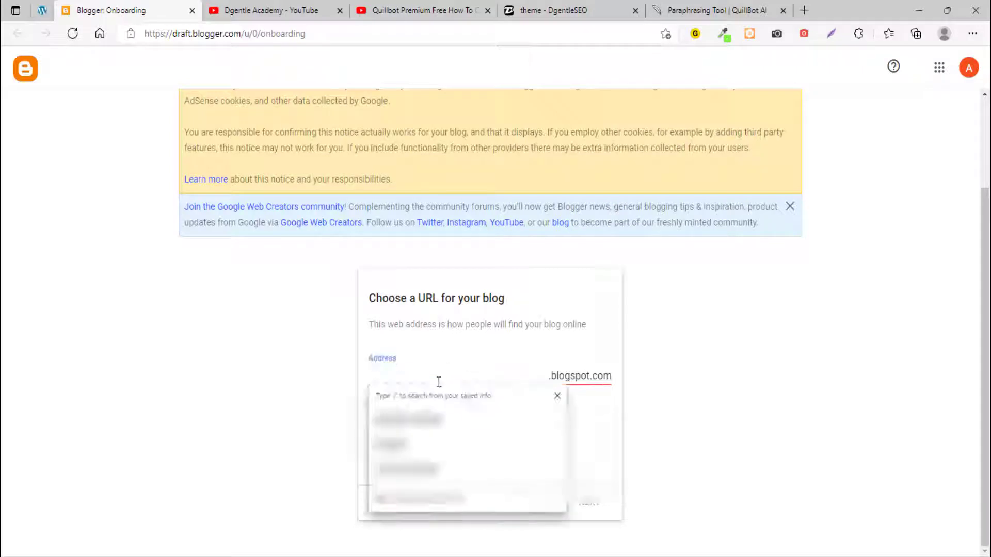
type("d")
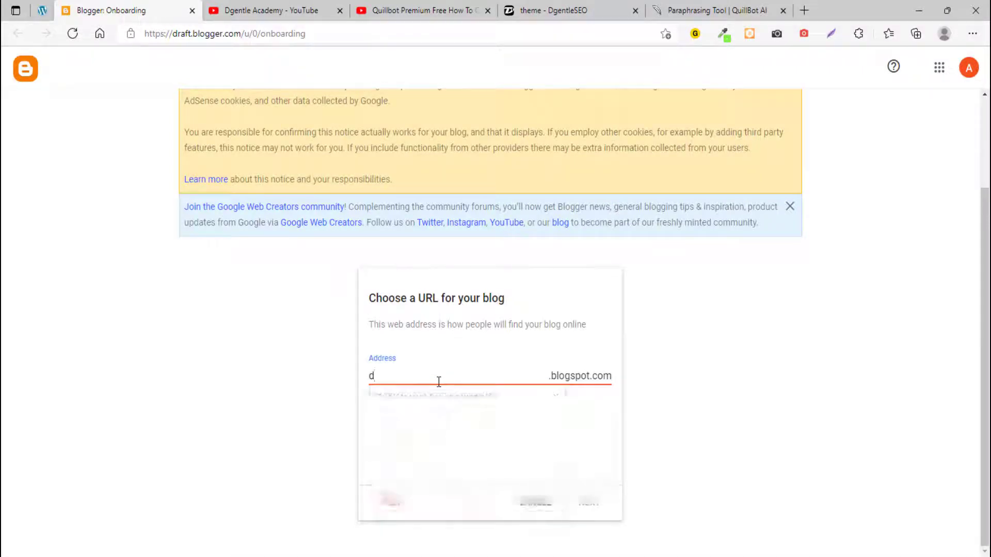
type("ge")
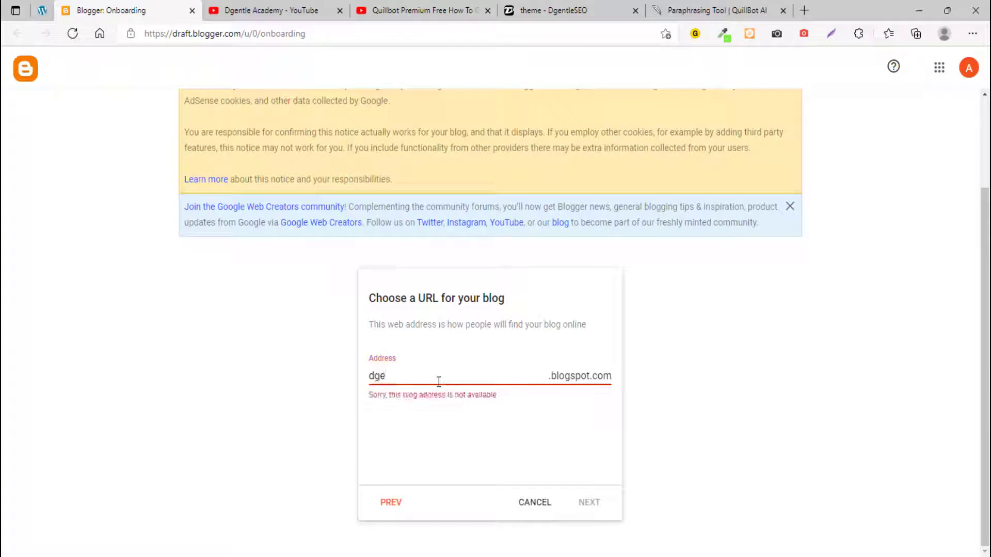
type("ntletutorial")
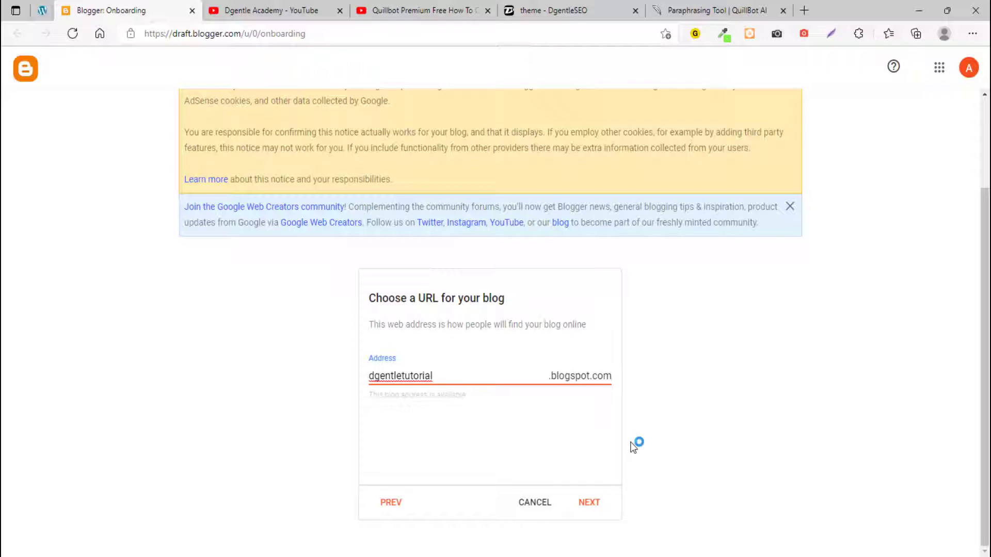
left_click(590, 503)
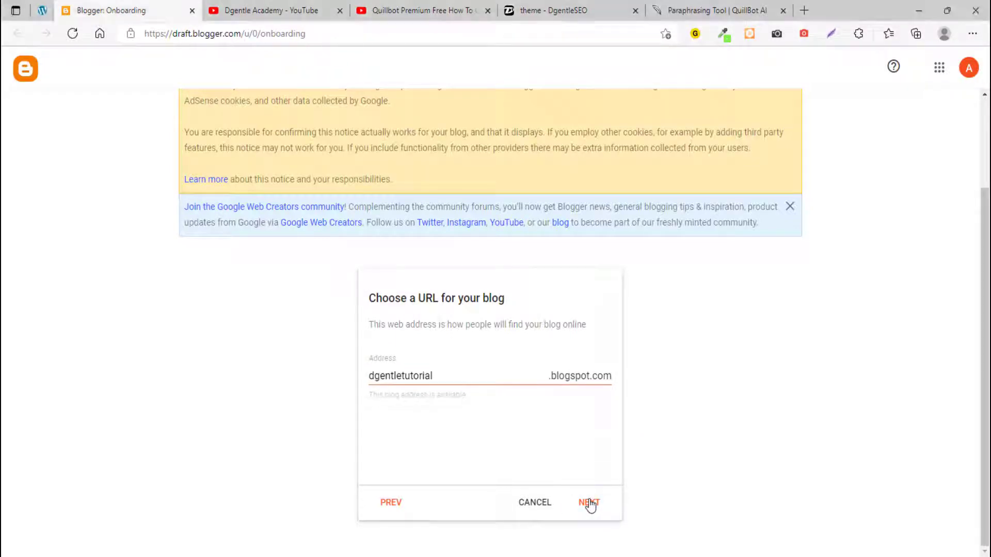
left_click(590, 503)
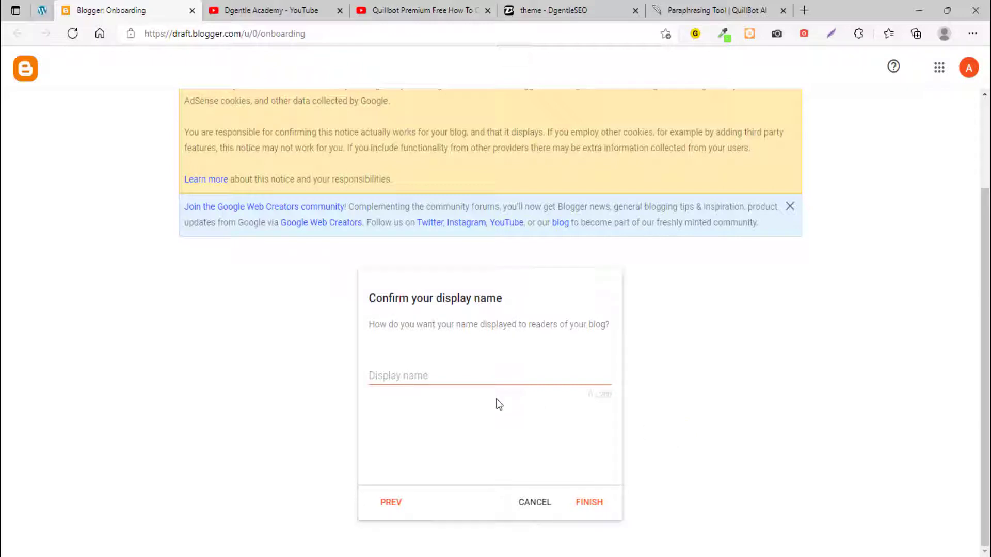
- Set the display name to "Dgentle Tutorial" and finish creating the blog
left_click(510, 377)
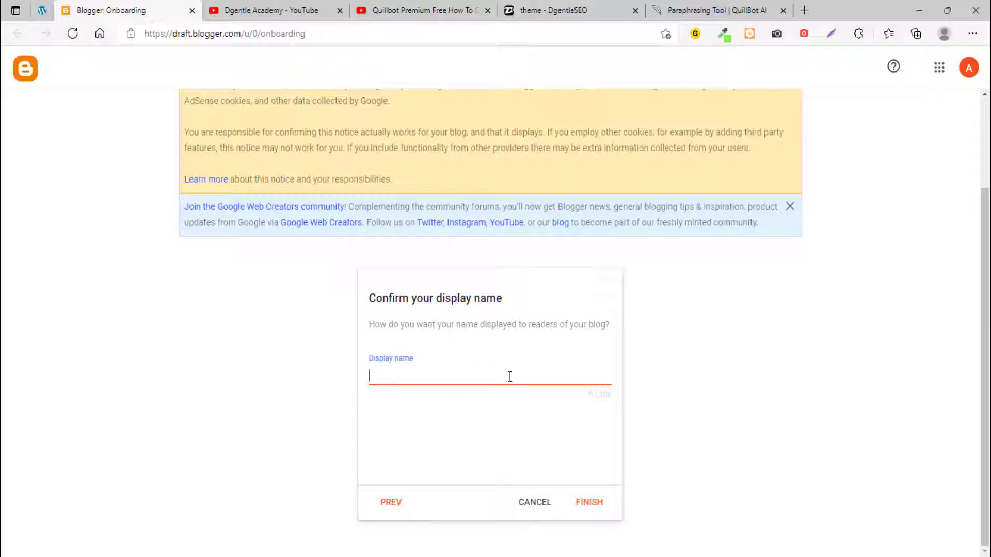
type("Dgentle Tutorial")
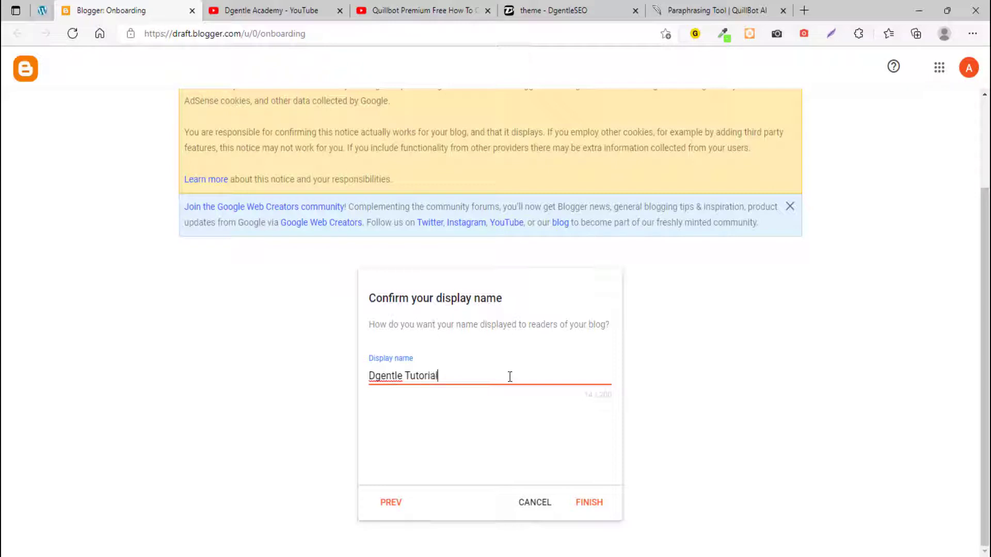
left_click(589, 502)
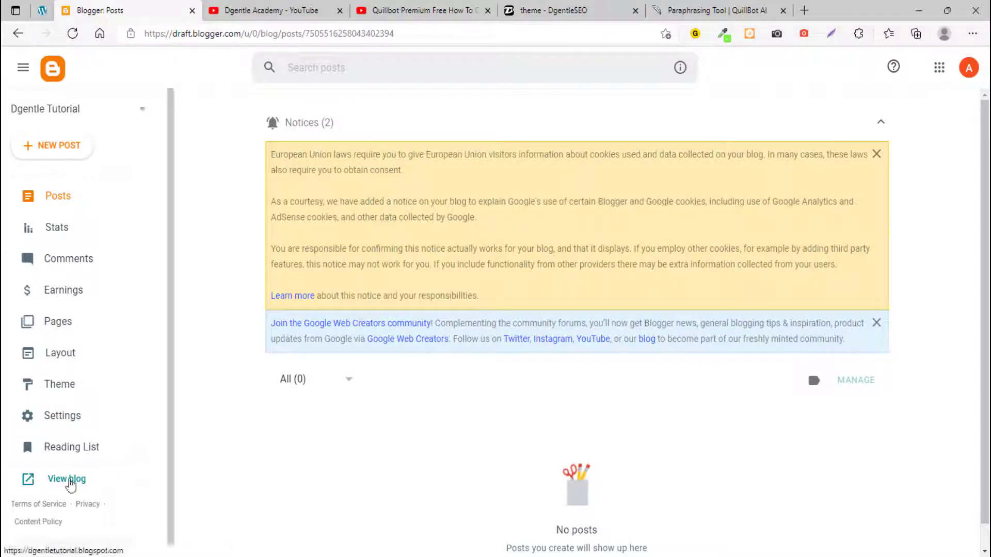
- View the new blog's live page, then close it to return to the blog's dashboard
left_click(68, 480)
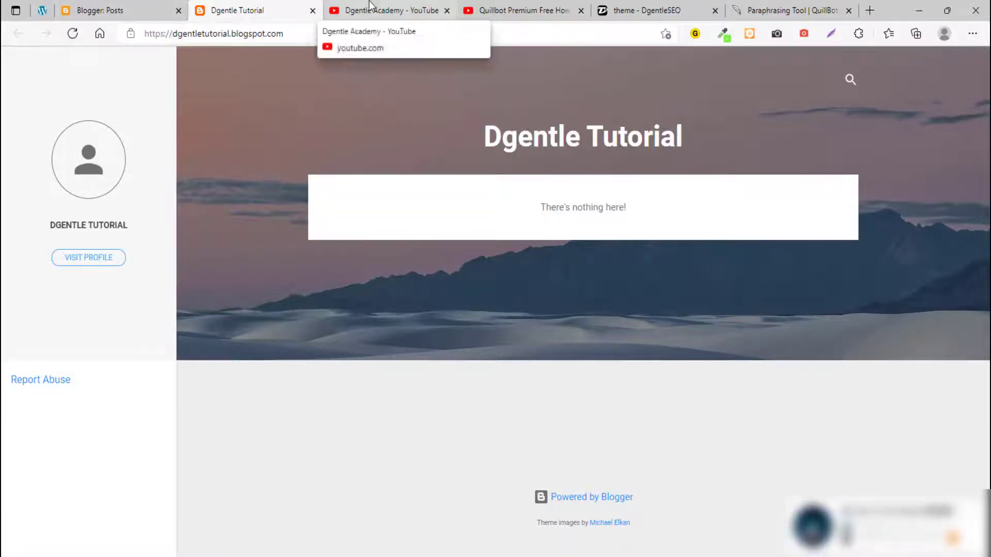
left_click(312, 11)
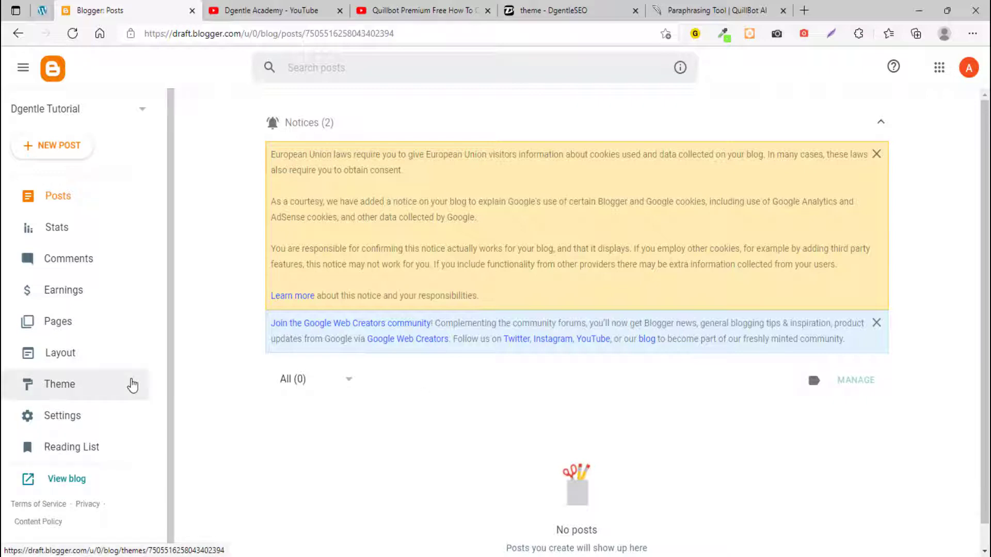
- Go to the blog's theme page and dismiss both notices above the current theme
left_click(101, 352)
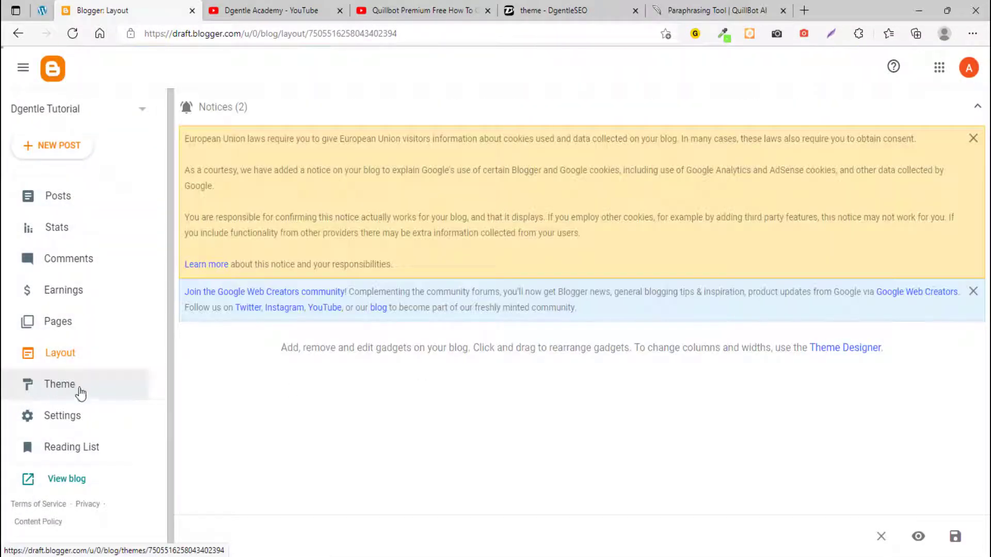
left_click(97, 391)
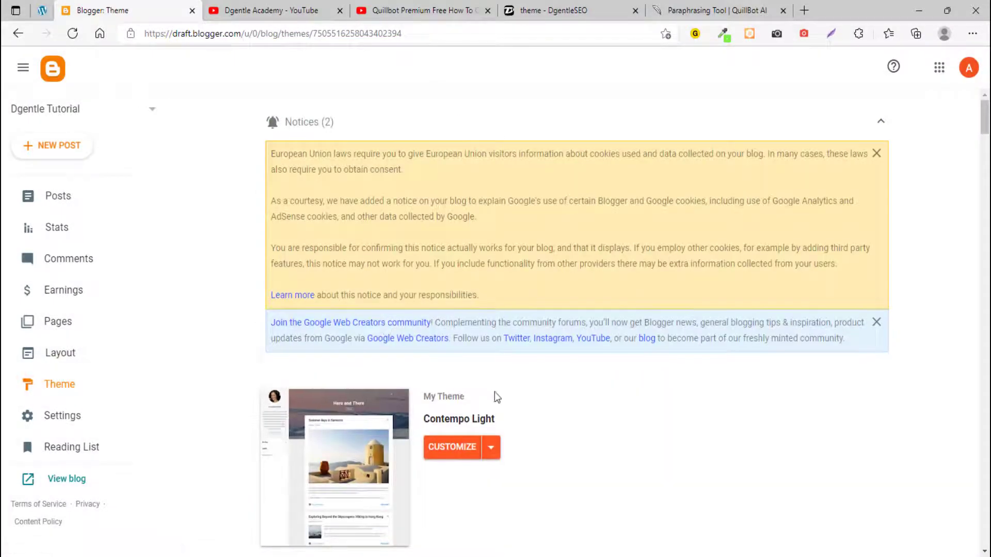
scroll(494, 392, "down", 3)
scroll(495, 394, "up", 3)
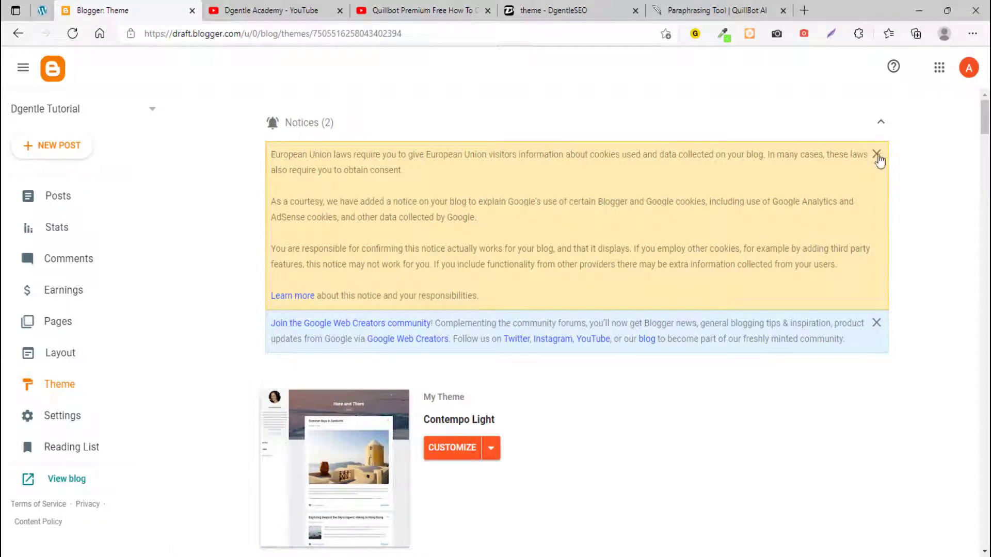
scroll(642, 233, "down", 2)
scroll(563, 240, "up", 2)
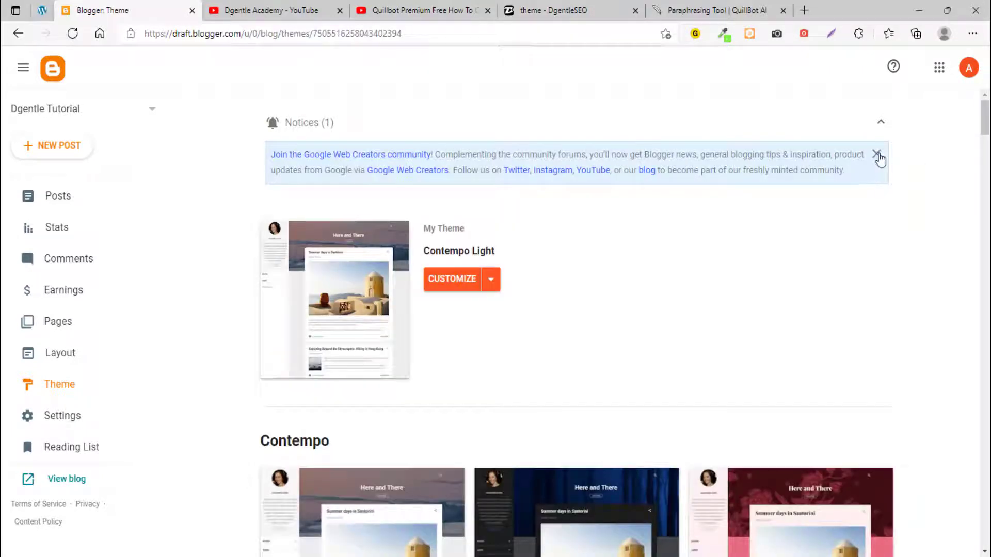
left_click(879, 155)
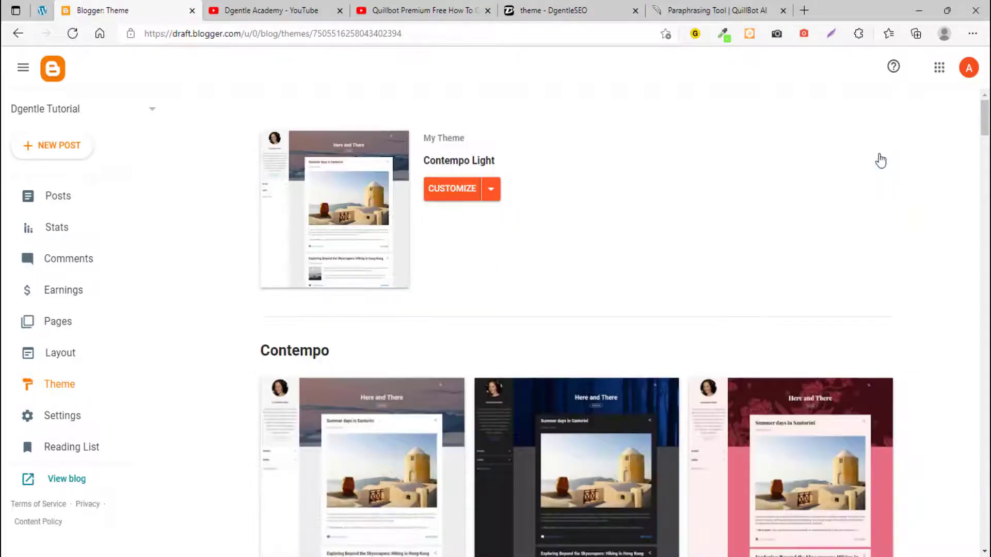
left_click(491, 195)
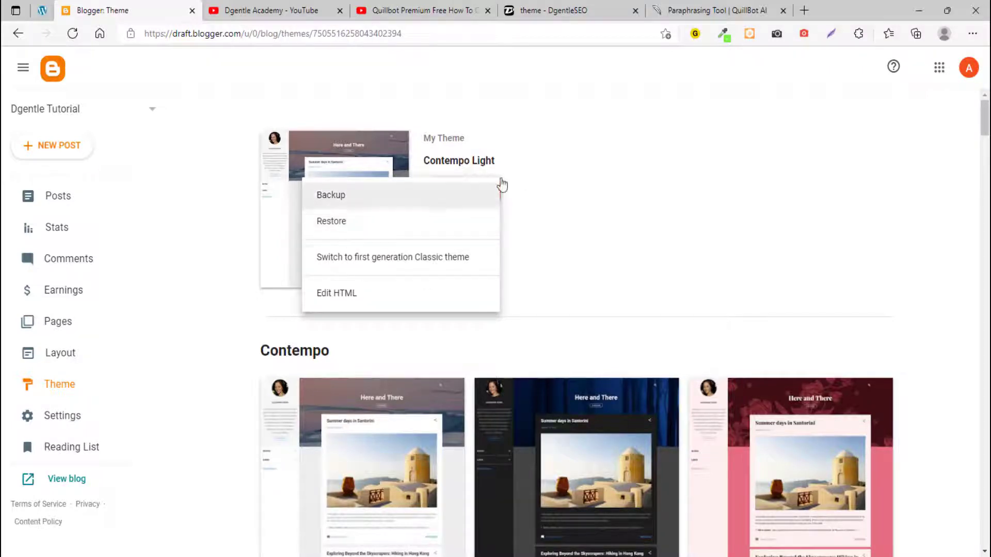
left_click(382, 230)
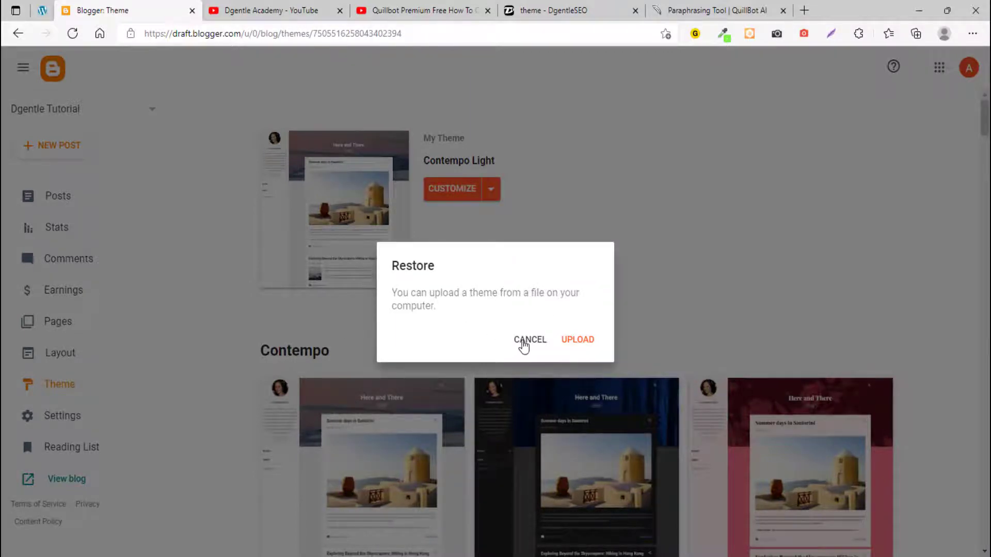
left_click(524, 340)
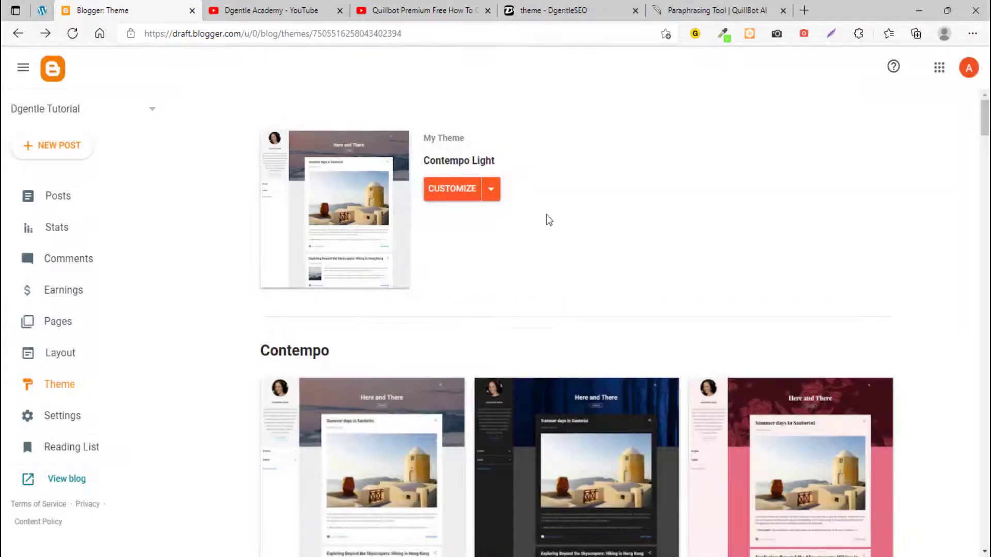
- Open the Contempo Light theme's HTML for editing and look through its code and list of widgets
left_click(491, 190)
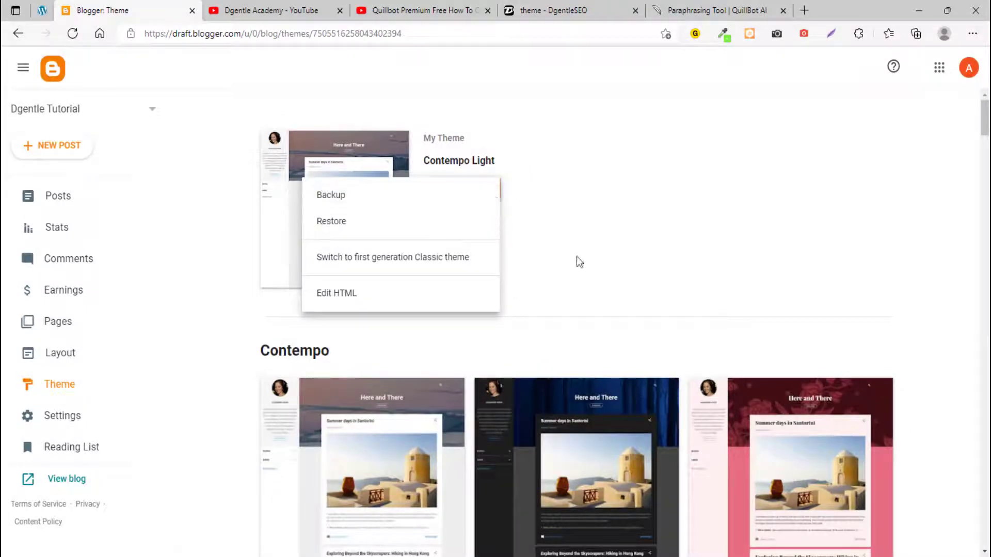
left_click(369, 307)
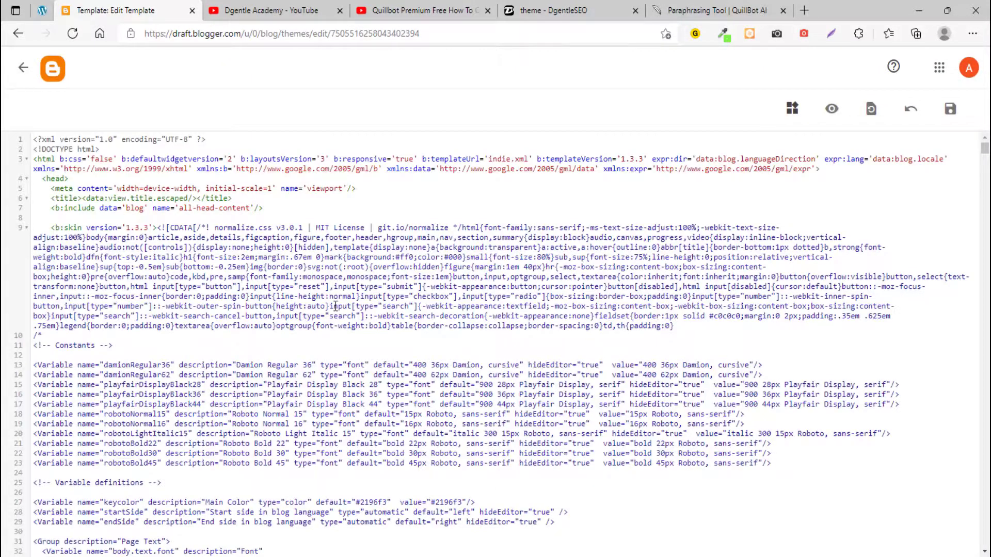
scroll(336, 301, "down", 15)
scroll(336, 301, "down", 10)
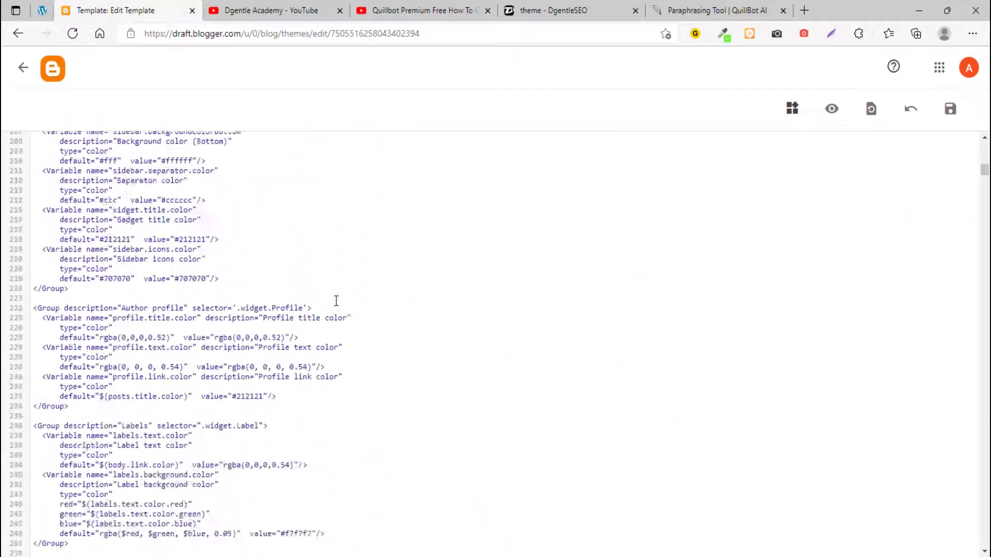
scroll(336, 301, "up", 8)
scroll(336, 301, "up", 18)
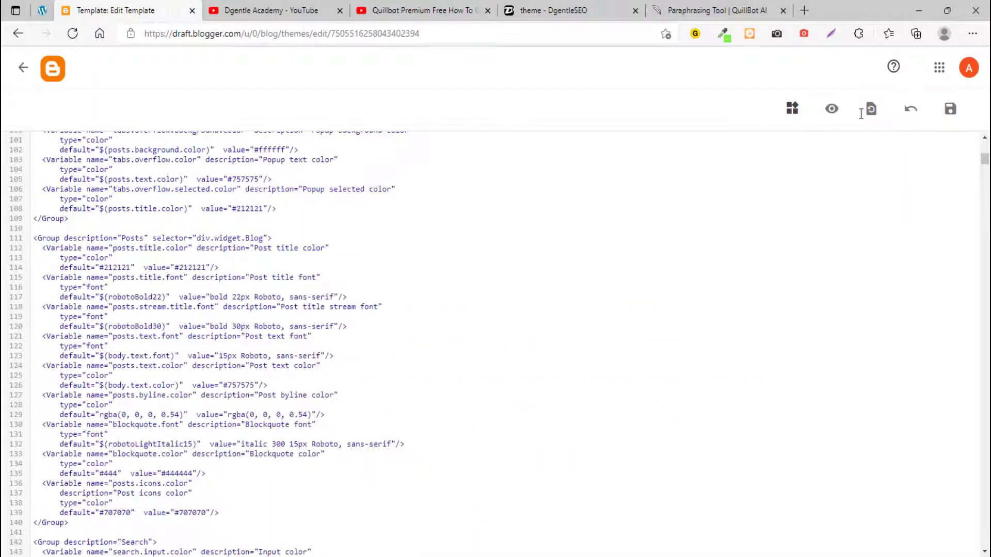
left_click(793, 110)
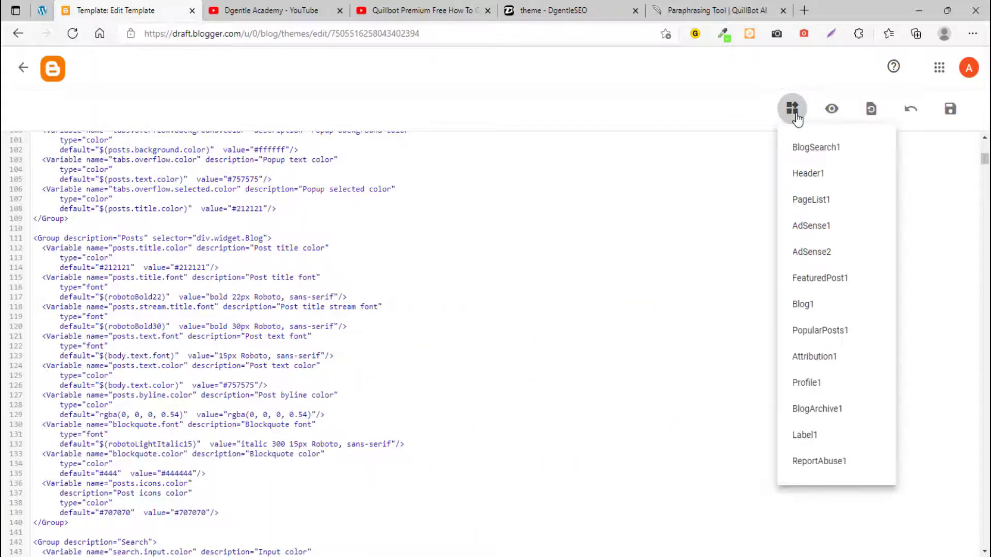
left_click(524, 234)
scroll(460, 246, "up", 10)
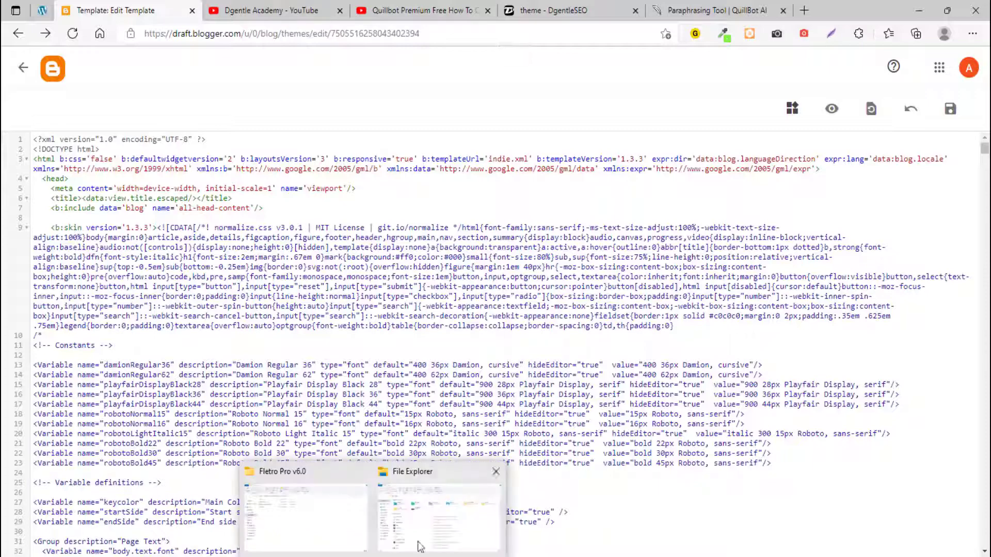
- Switch to the Notepad note listing the three website requirements, review the Template XML item, and return to the theme code
mouse_move(509, 556)
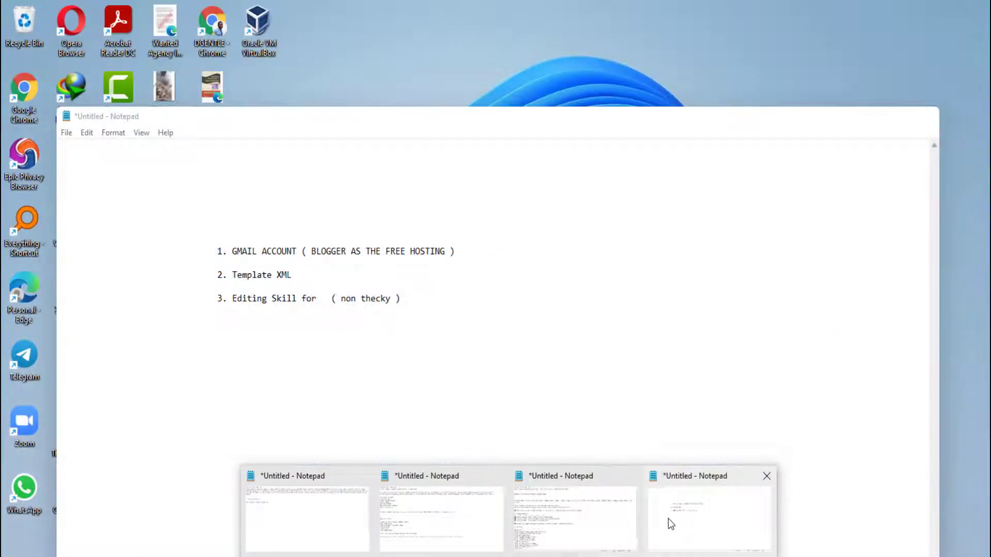
left_click(668, 524)
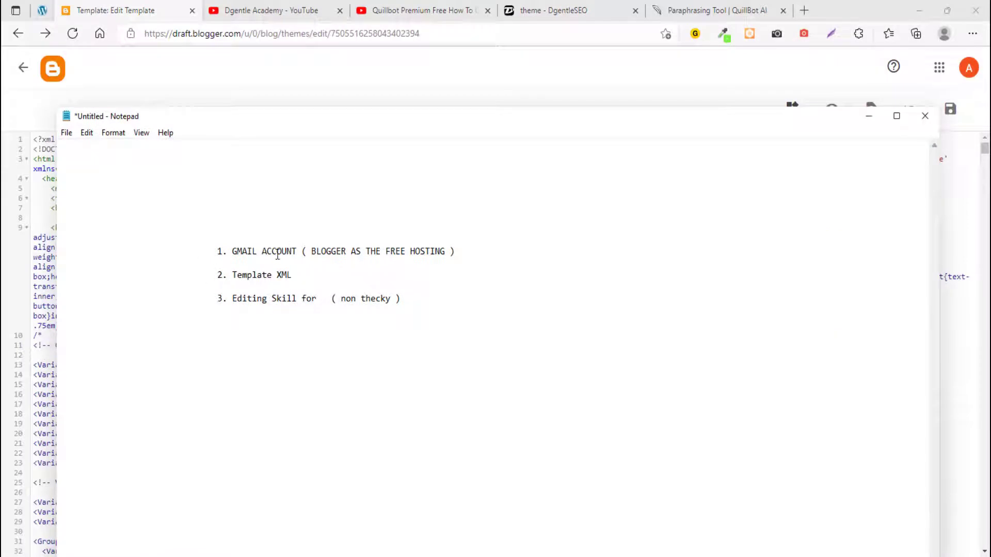
left_click(294, 270)
left_click(868, 117)
scroll(492, 435, "down", 3)
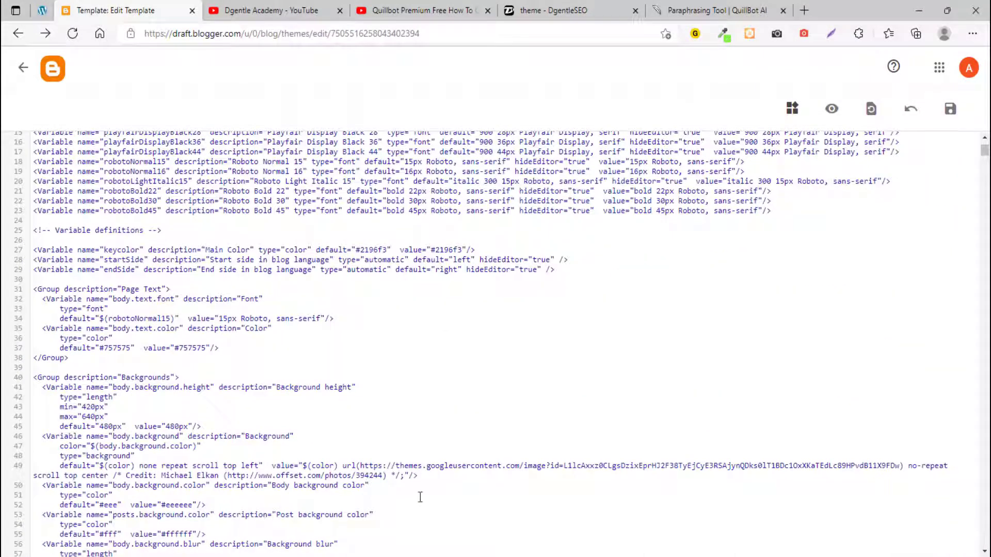
- View the Fletro Pro v6.0 folder in File Explorer, then switch to Fletro Pro v6.0.xml in Visual Studio Code and dismiss both notifications
mouse_move(374, 554)
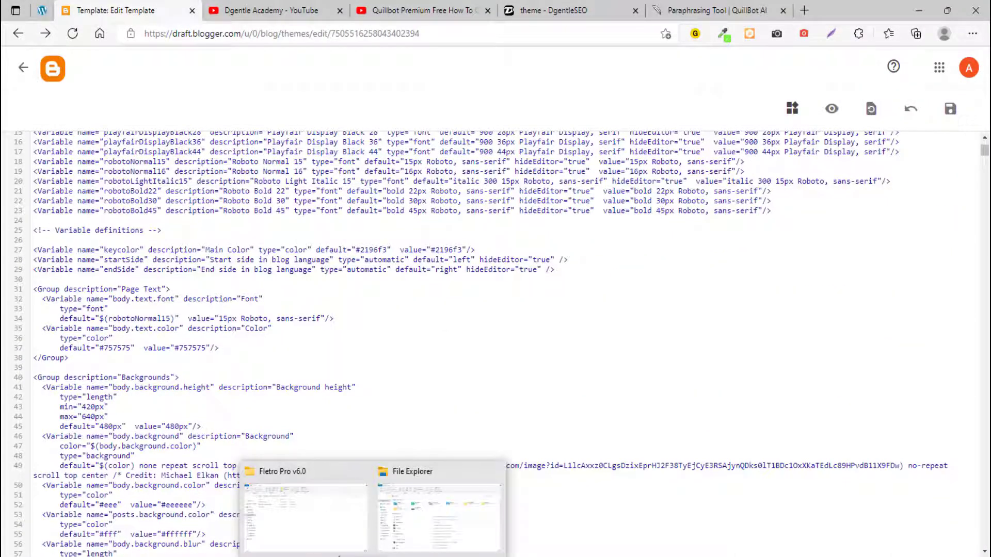
left_click(323, 541)
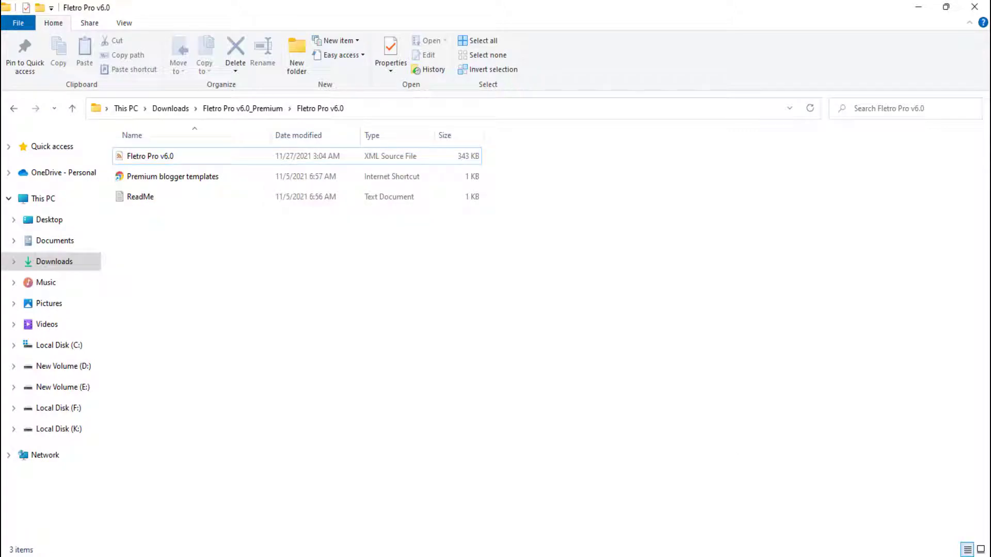
left_click(703, 503)
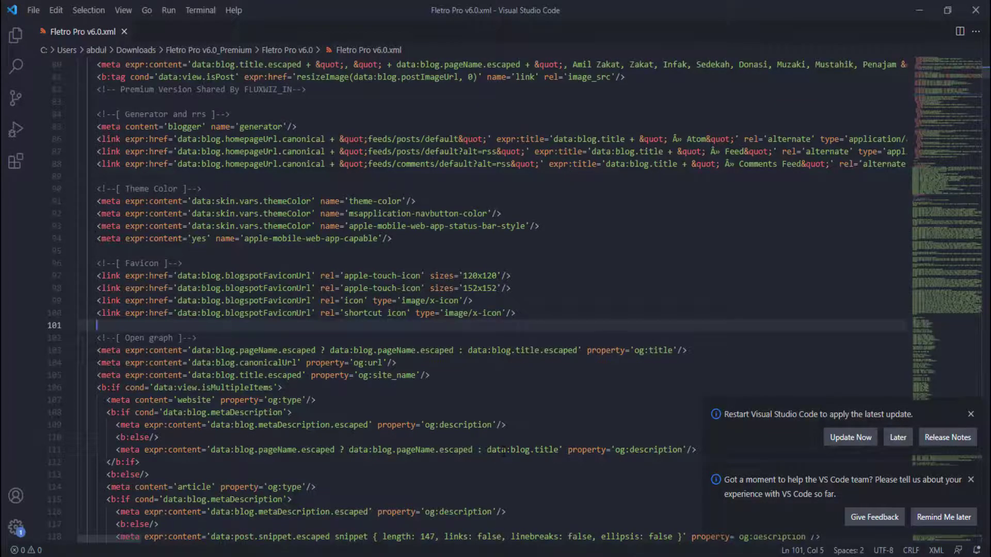
scroll(503, 453, "down", 4)
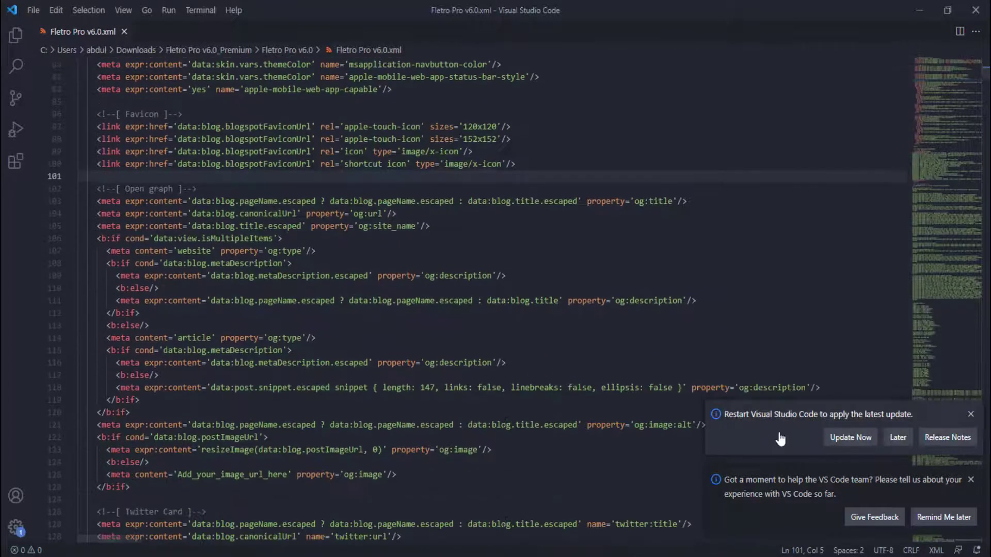
left_click(971, 414)
left_click(970, 479)
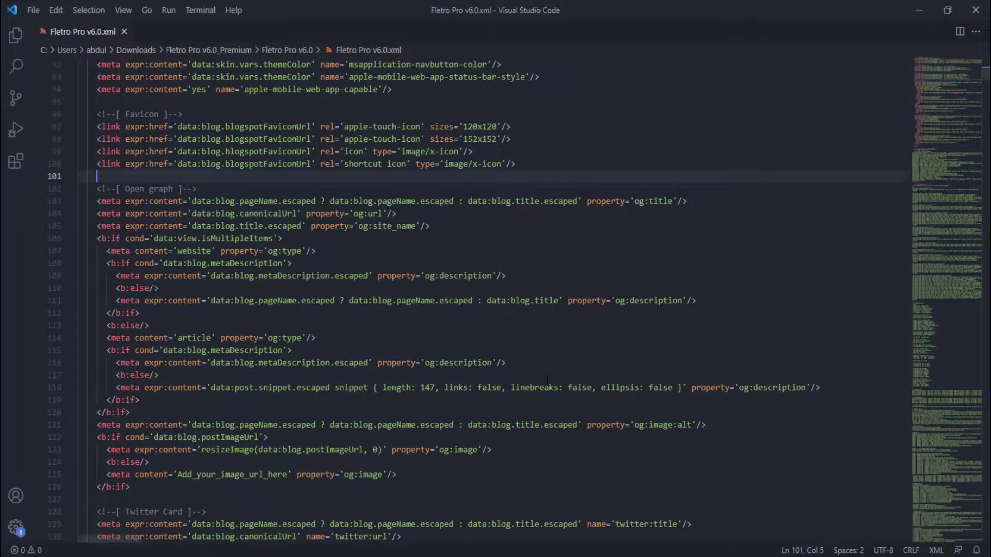
- Look through the Open graph and Twitter Card sections of the Fletro Pro v6.0.xml template code
scroll(547, 380, "down", 10)
scroll(548, 381, "up", 6)
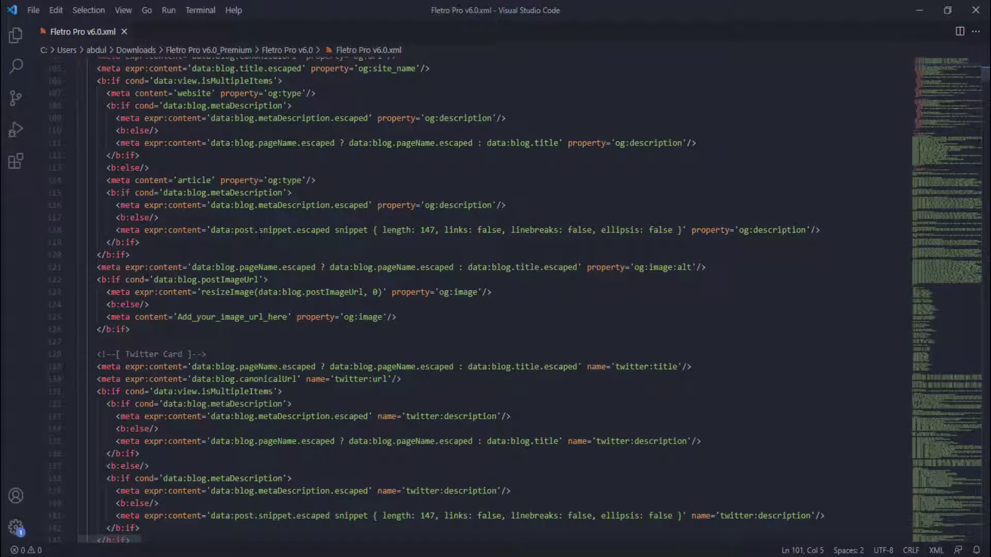
scroll(248, 228, "down", 3)
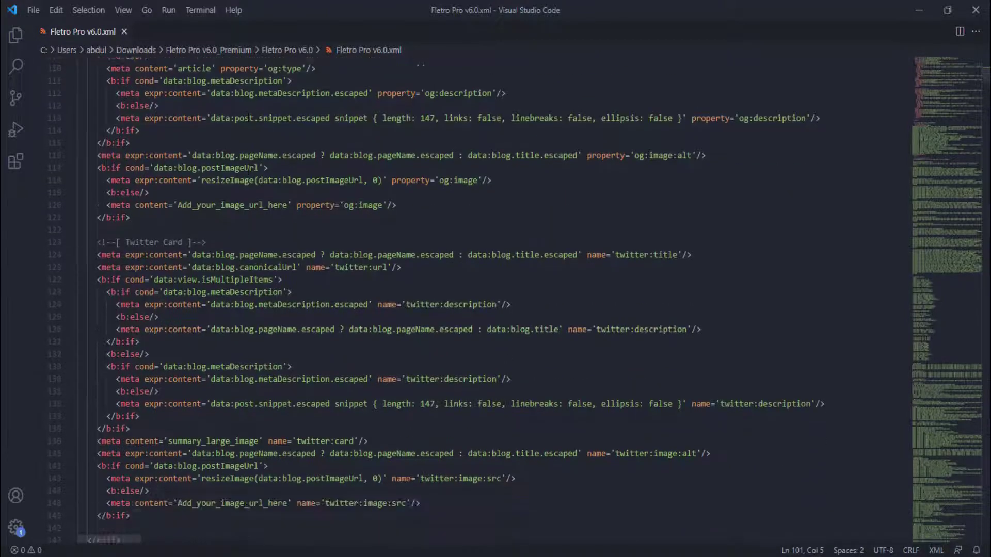
scroll(249, 228, "up", 3)
scroll(248, 228, "down", 5)
scroll(248, 227, "up", 6)
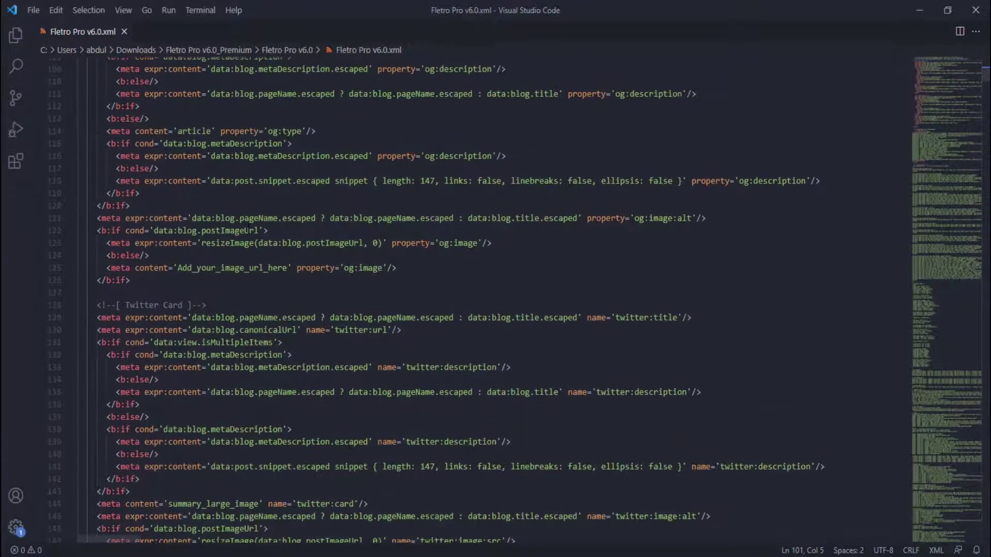
scroll(289, 237, "up", 3)
scroll(289, 238, "down", 8)
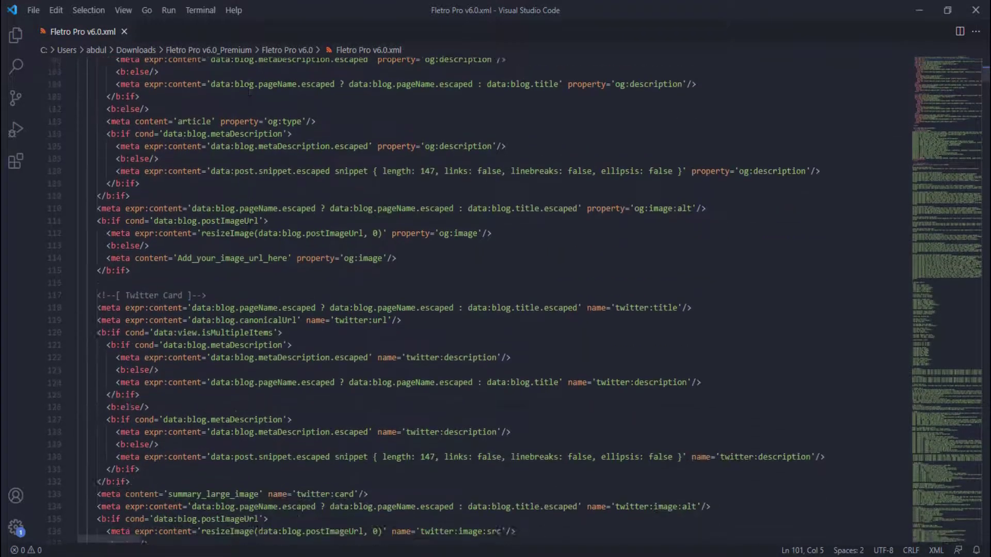
- Select and copy the entire code of Fletro Pro v6.0.xml
left_click(279, 232)
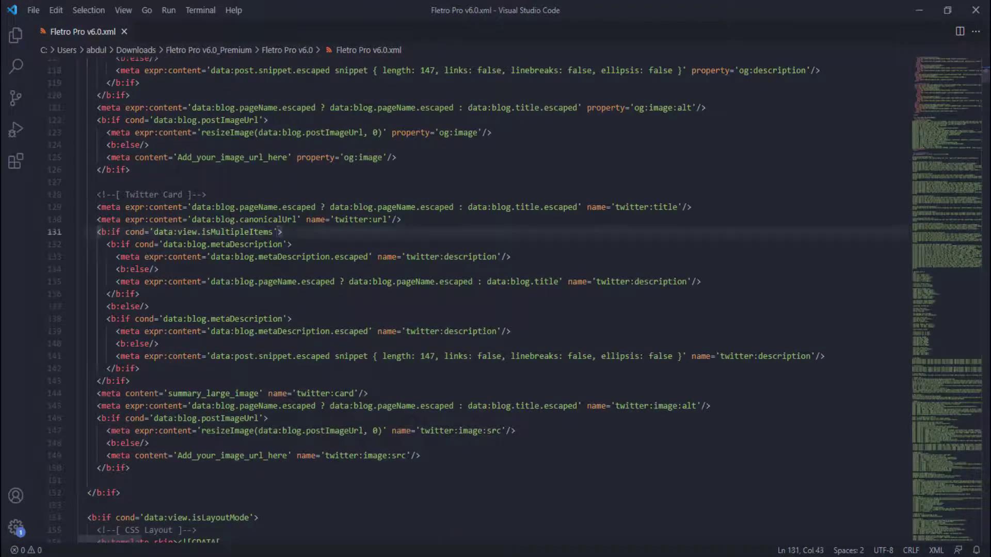
key("ctrl+a")
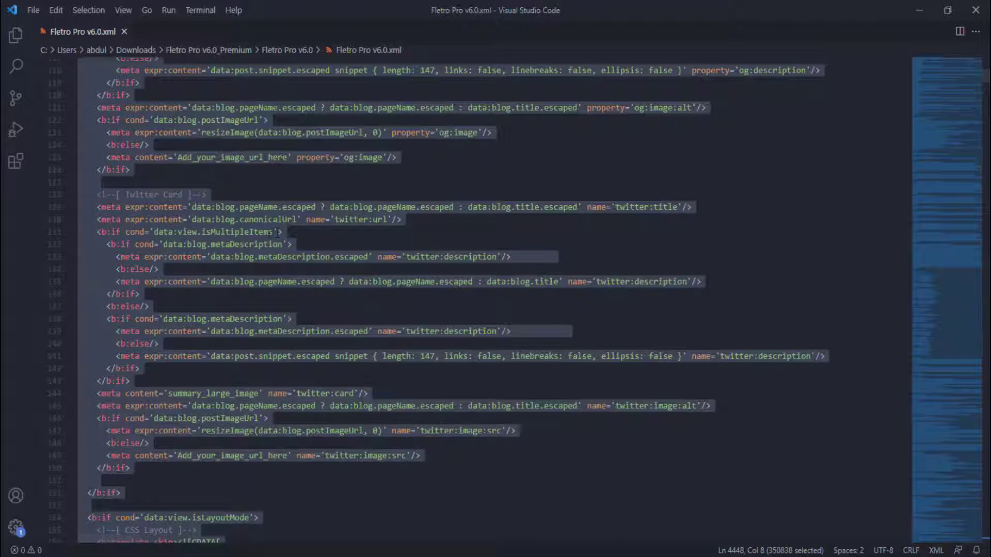
right_click(248, 236)
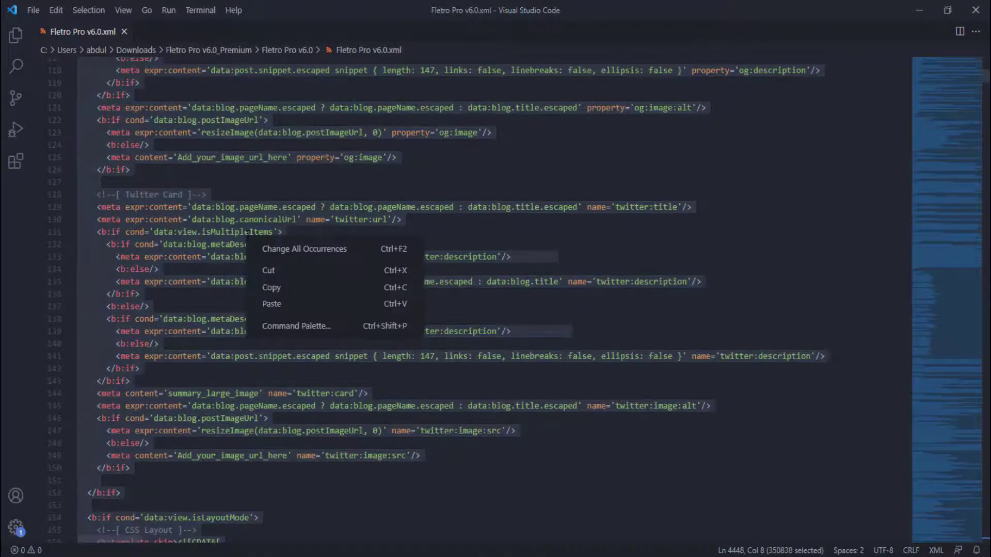
left_click(291, 295)
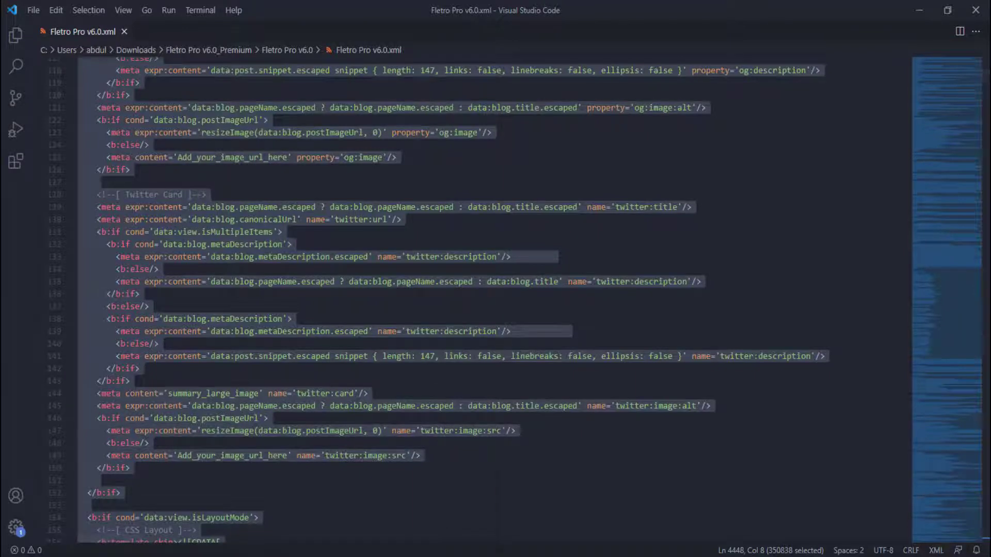
- Switch back to Blogger's HTML editor in the browser and look through the current theme code
mouse_move(421, 552)
left_click(421, 507)
scroll(467, 286, "up", 5)
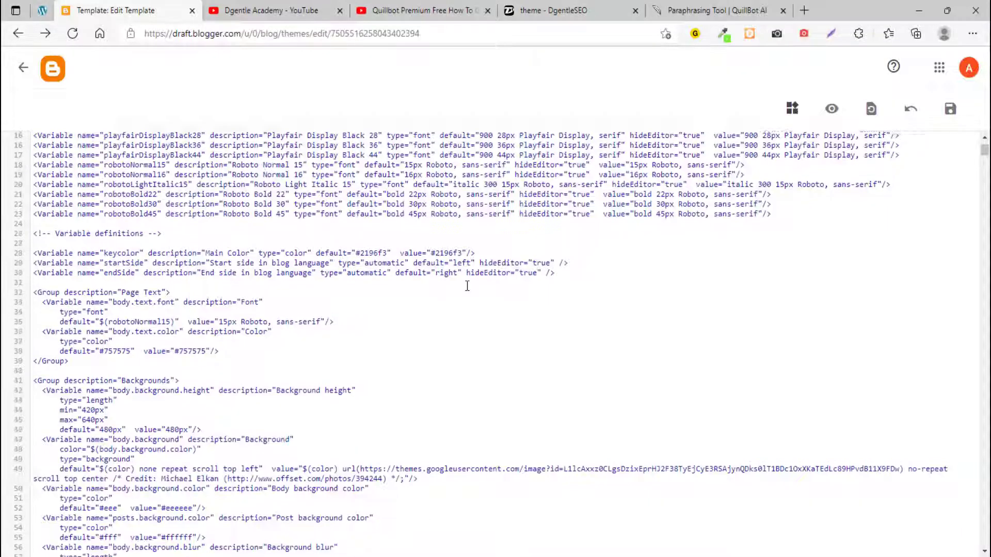
scroll(467, 286, "down", 20)
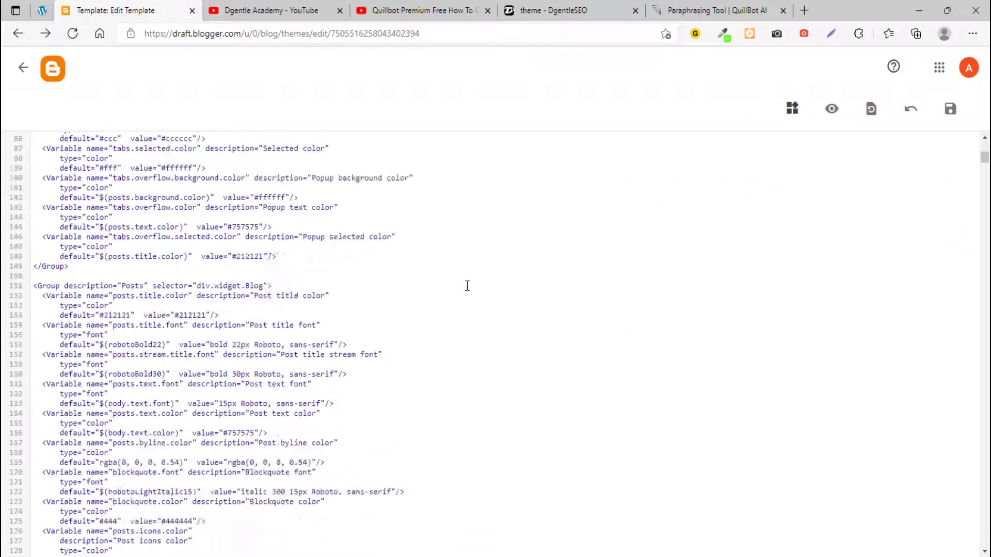
scroll(467, 286, "up", 15)
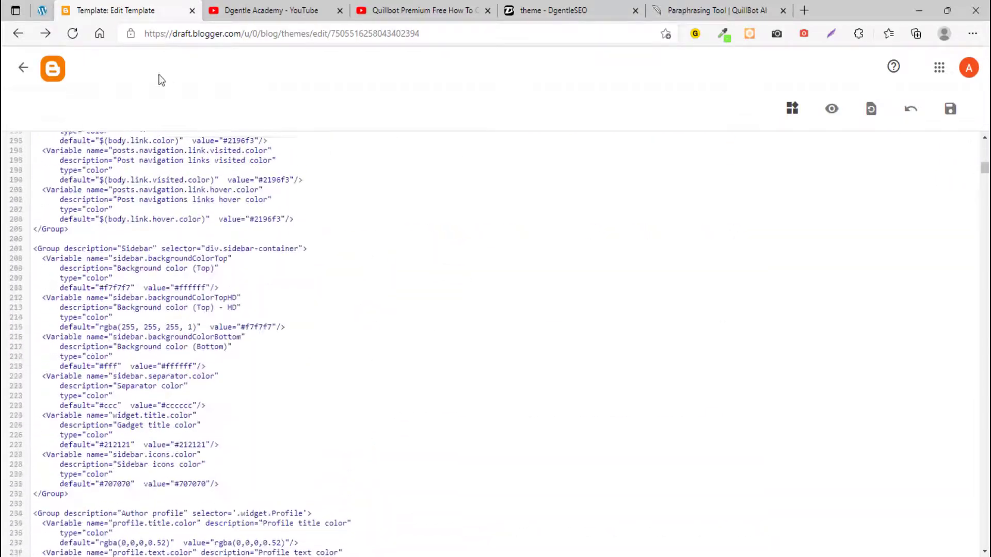
- Return to the blog's theme page and reopen the Contempo Light theme's HTML for editing
left_click(26, 64)
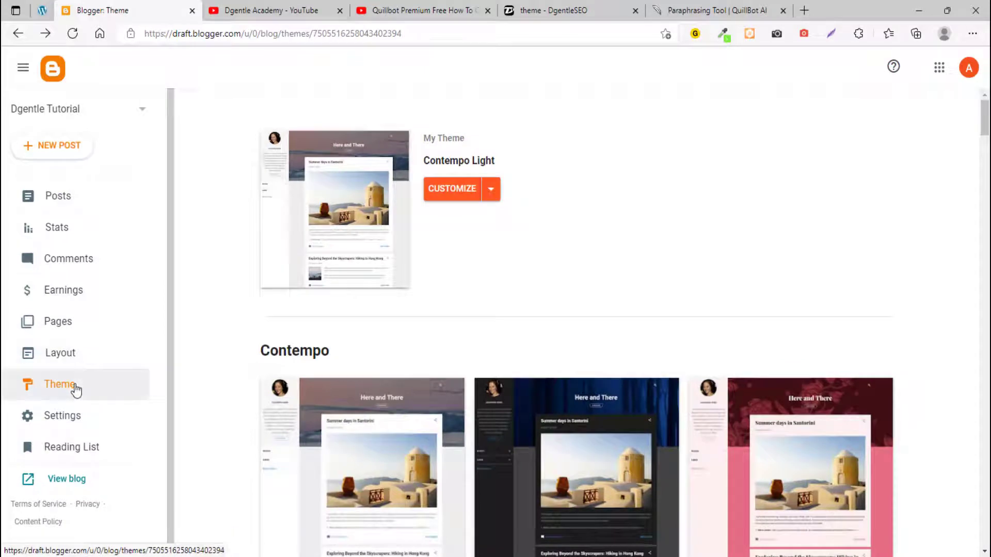
left_click(493, 195)
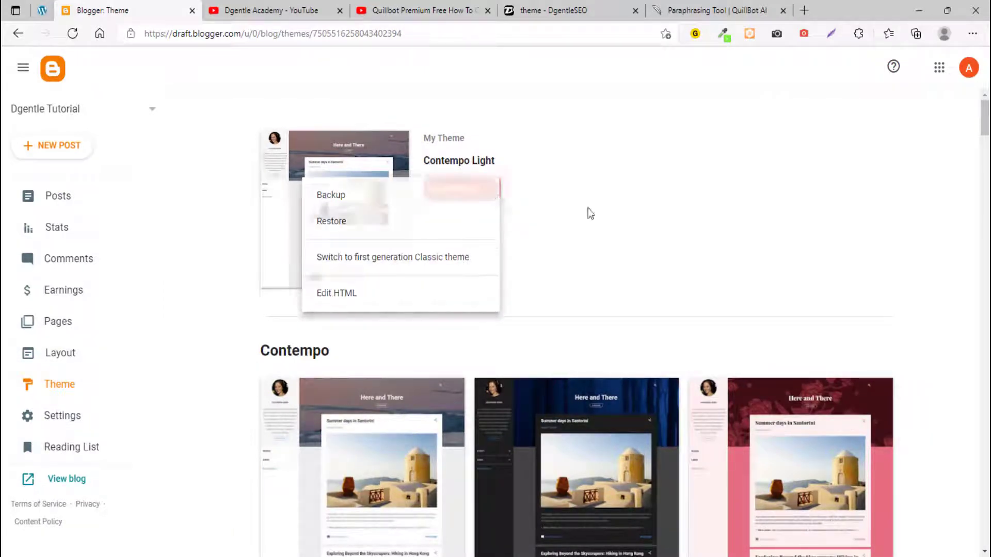
left_click(494, 196)
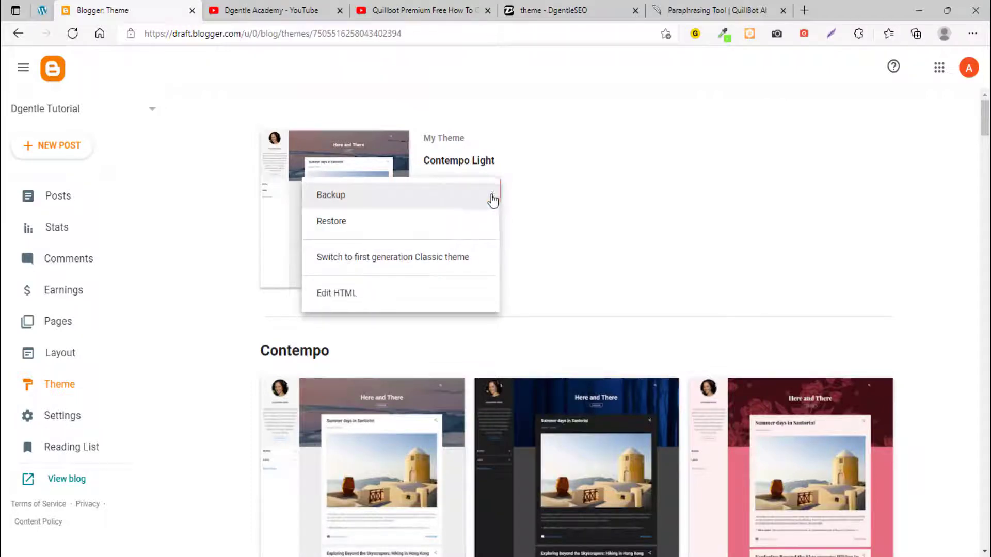
left_click(387, 304)
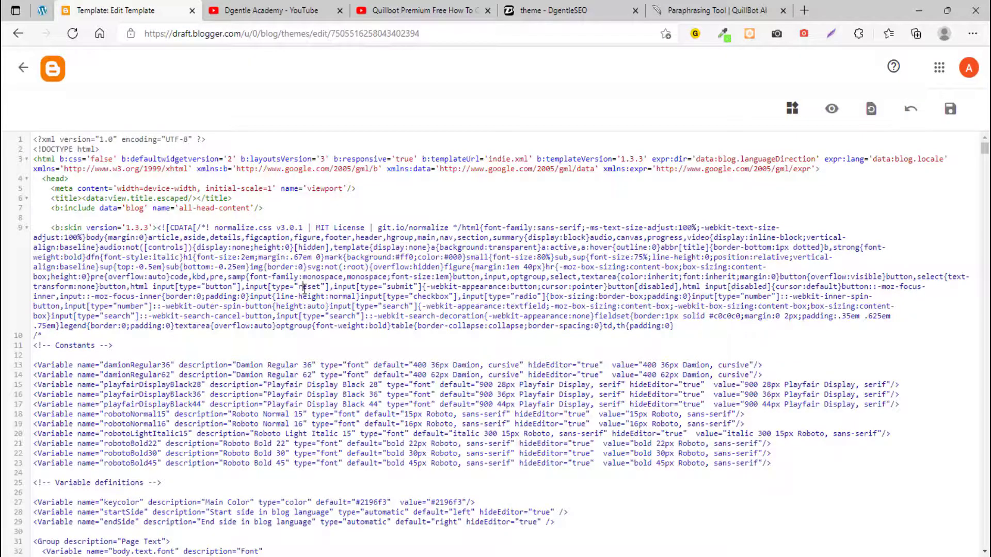
- Check the code of Fletro Pro v6.0.xml in Visual Studio Code and its folder in File Explorer, and return to Blogger's HTML editor
key("ctrl+a")
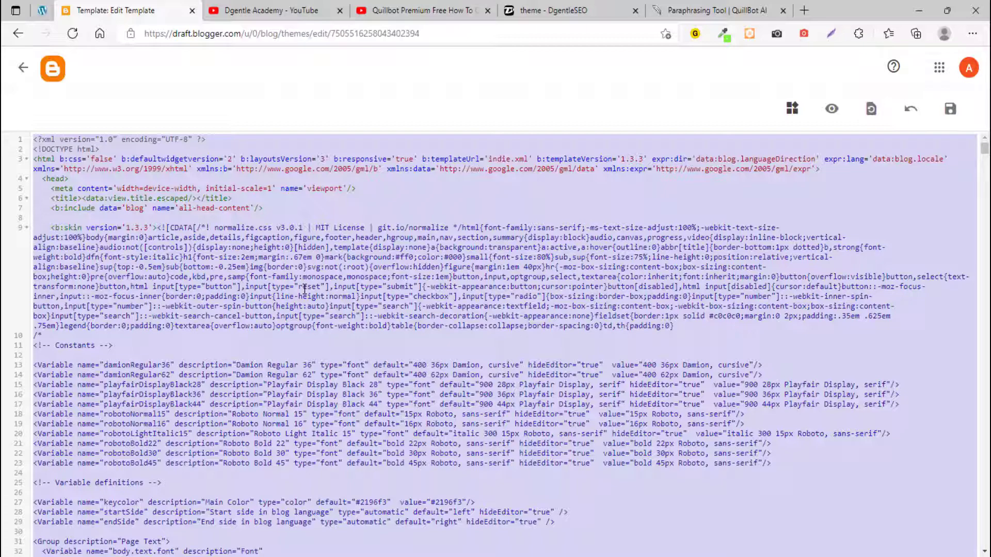
mouse_move(700, 556)
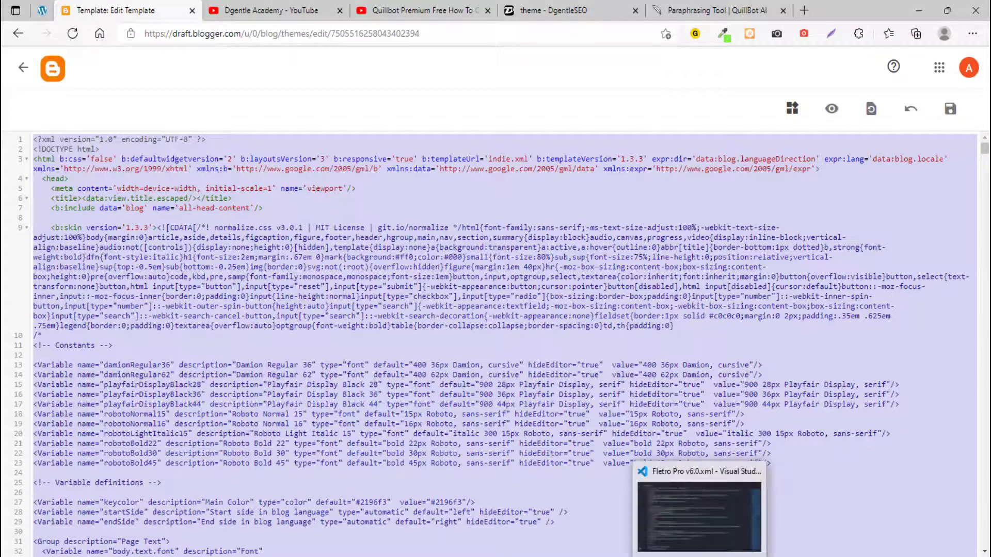
left_click(700, 519)
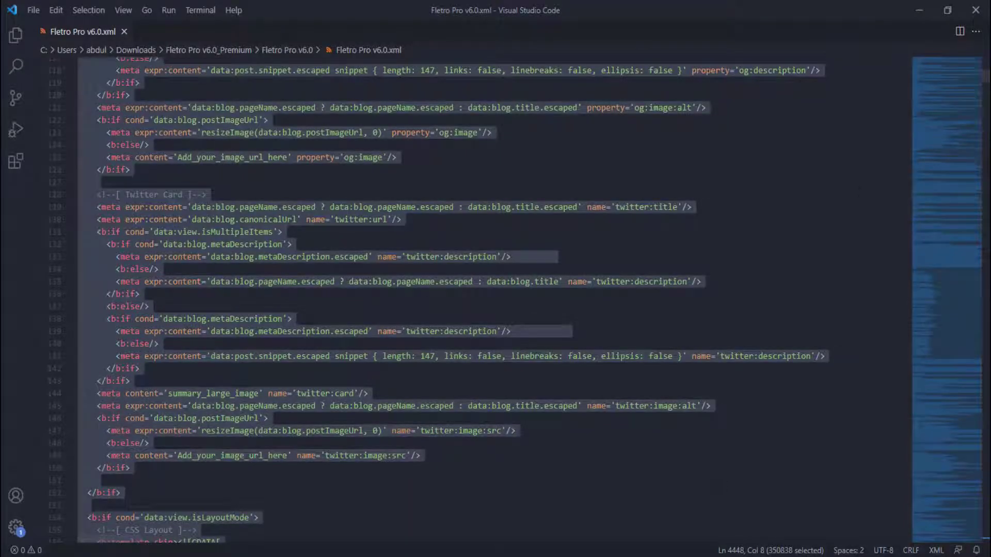
left_click(373, 556)
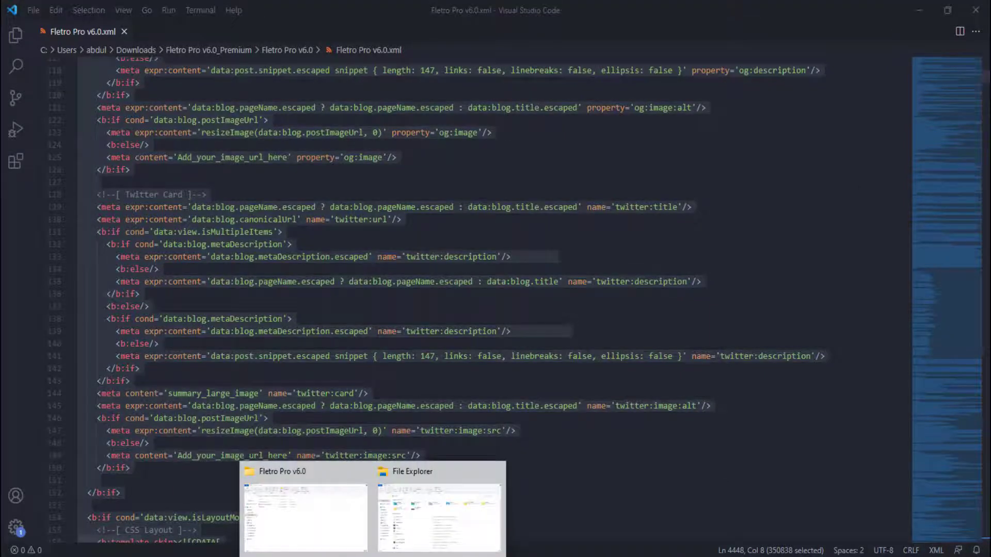
left_click(301, 509)
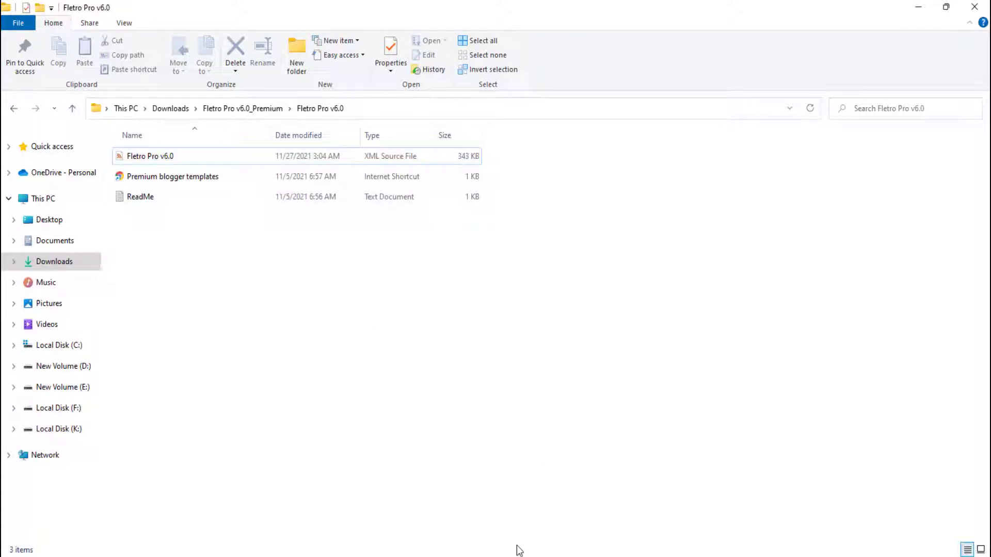
mouse_move(427, 556)
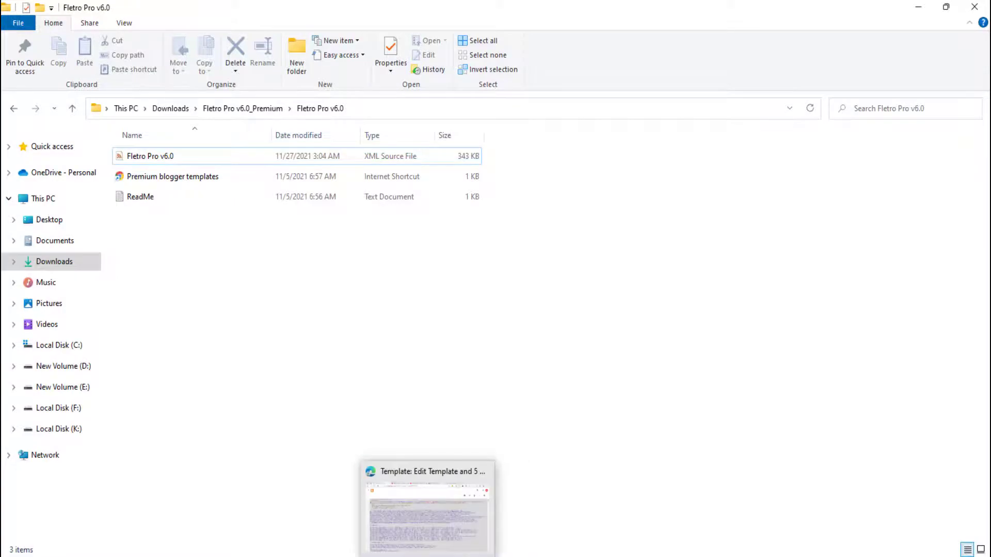
left_click(432, 516)
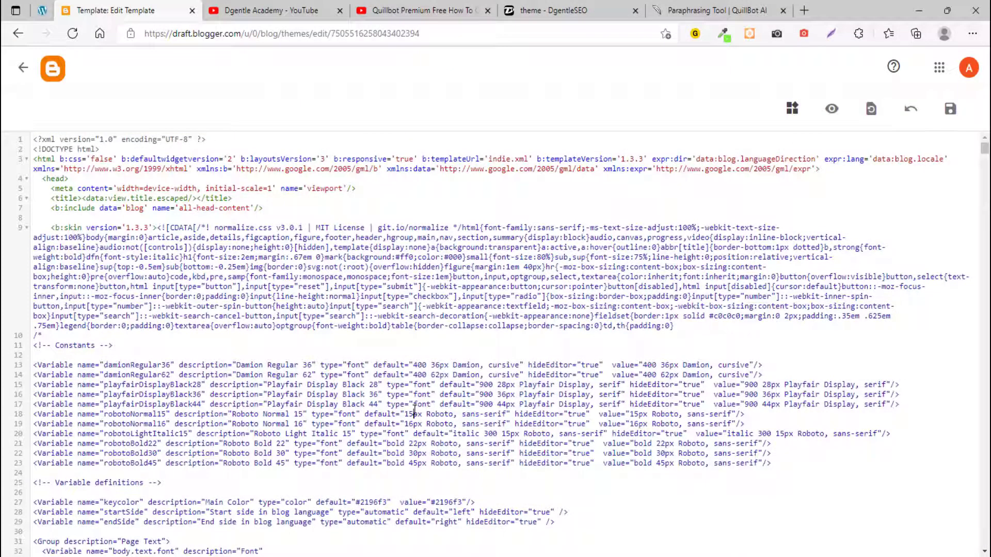
- Replace the blog's entire theme HTML with the copied Fletro Pro v6.0 template code and save the theme
key("ctrl+a")
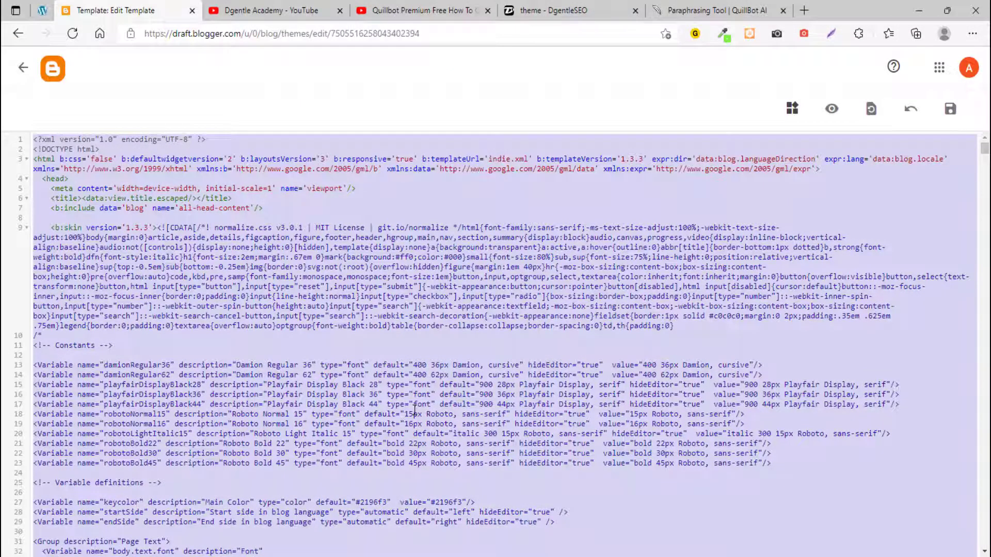
key("ctrl+v")
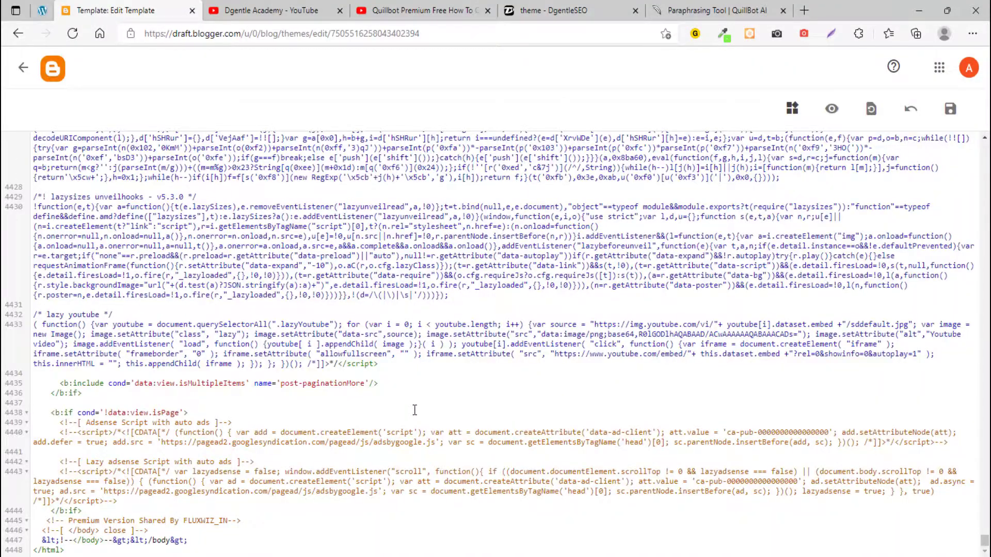
scroll(414, 410, "up", 15)
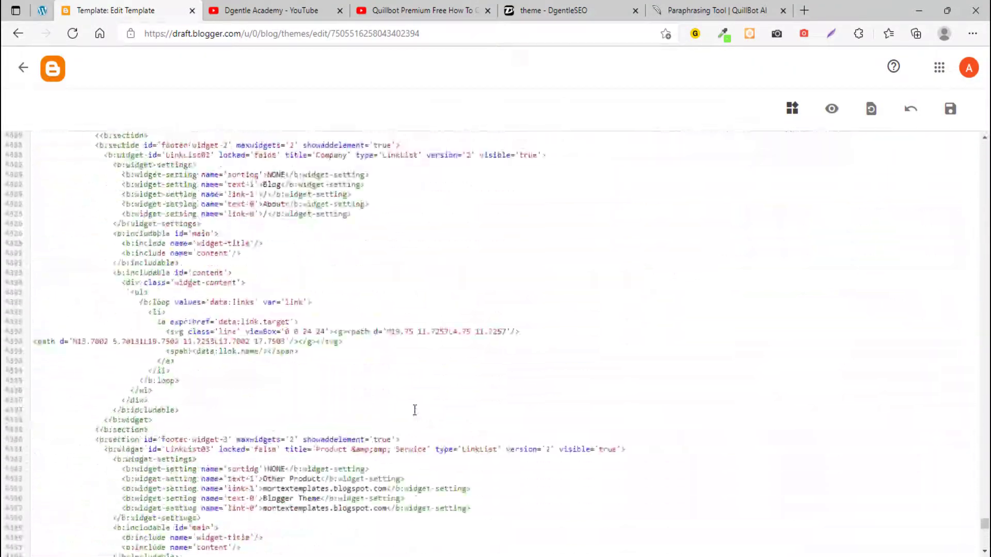
scroll(415, 410, "up", 10)
left_click_drag(984, 523, 917, 514)
scroll(630, 471, "down", 10)
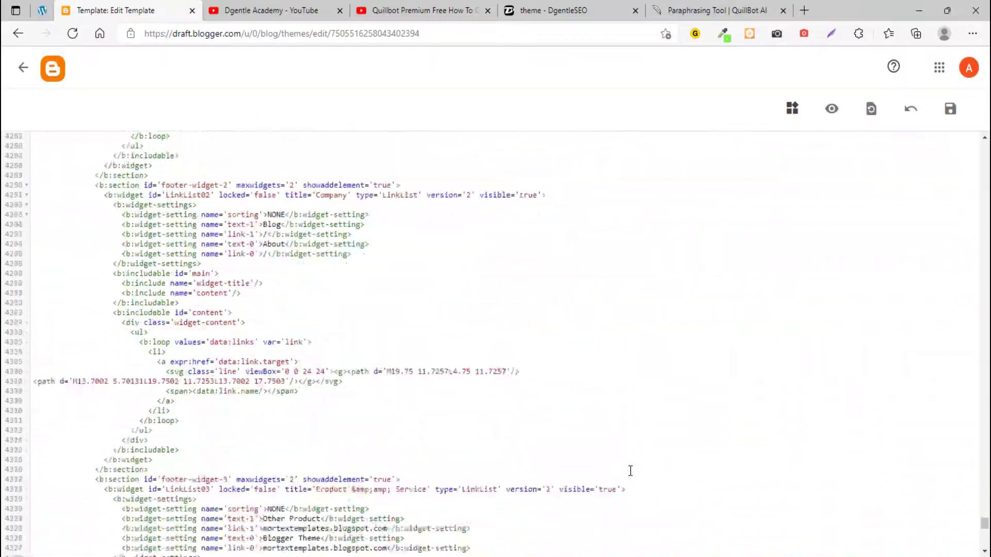
scroll(630, 471, "down", 15)
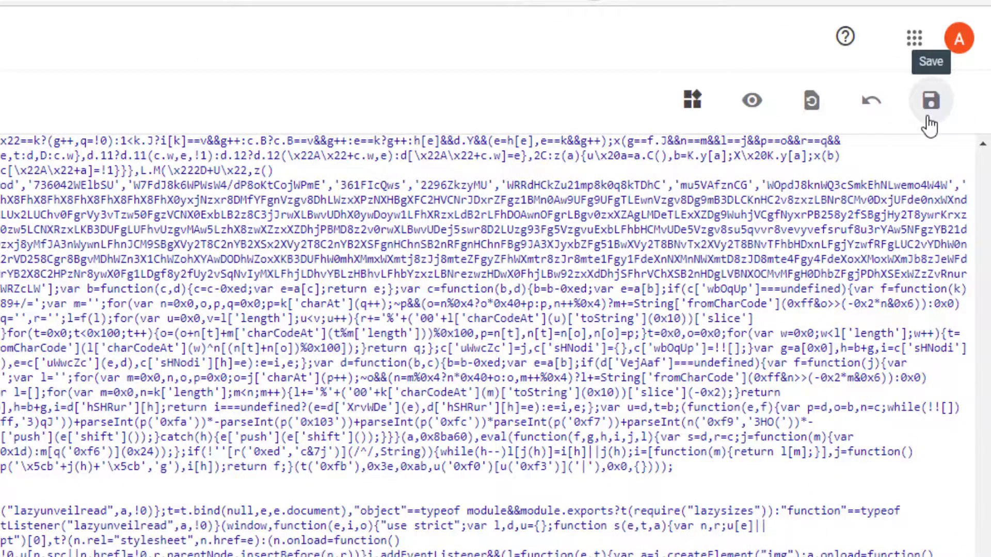
left_click(929, 117)
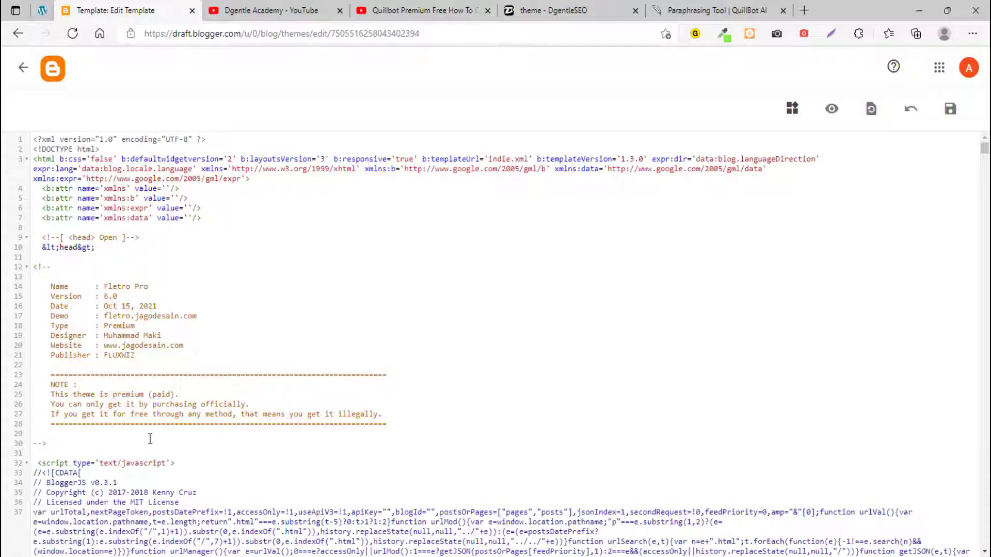
- Leave the HTML editor, open the live blog and look through its homepage down to the footer
left_click(23, 68)
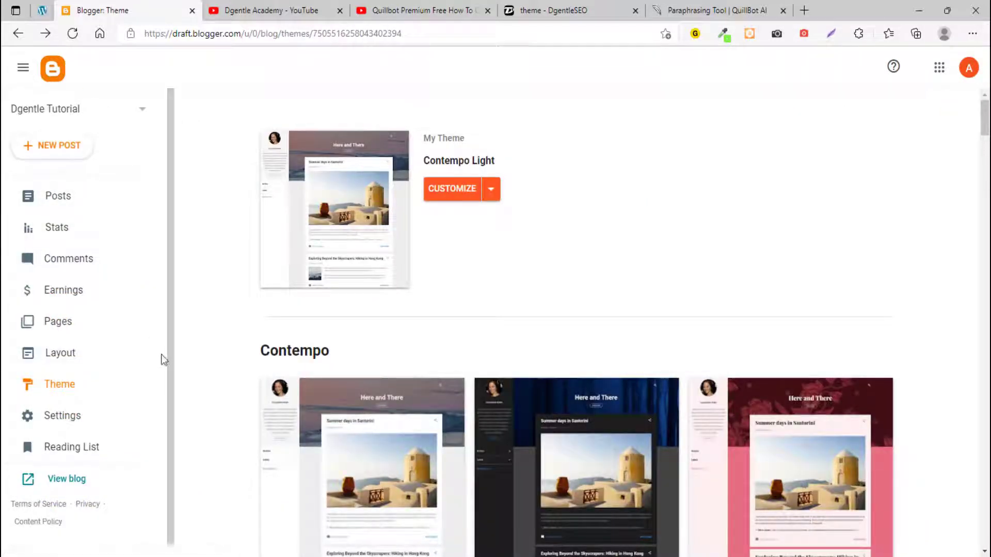
left_click(80, 486)
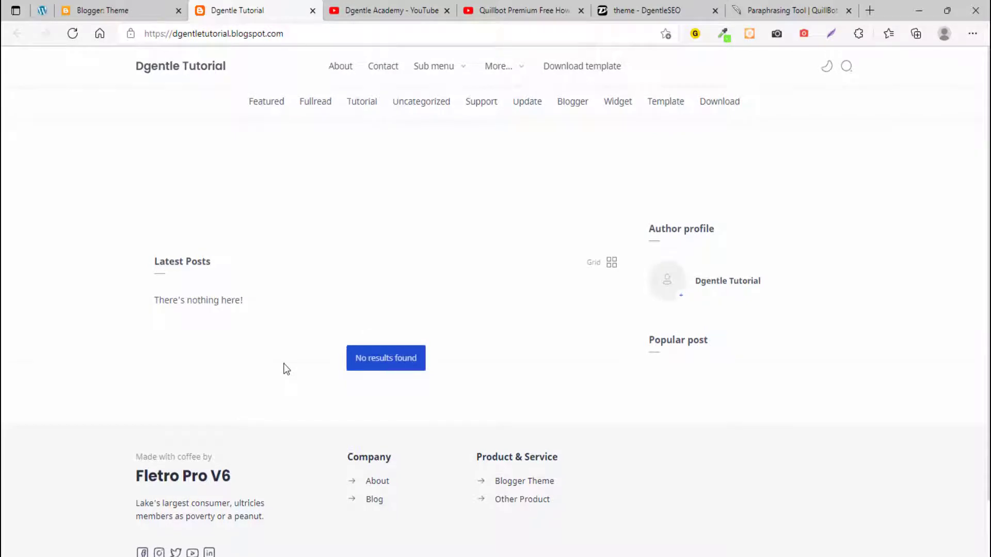
scroll(286, 369, "down", 2)
scroll(287, 369, "up", 1)
scroll(286, 369, "down", 1)
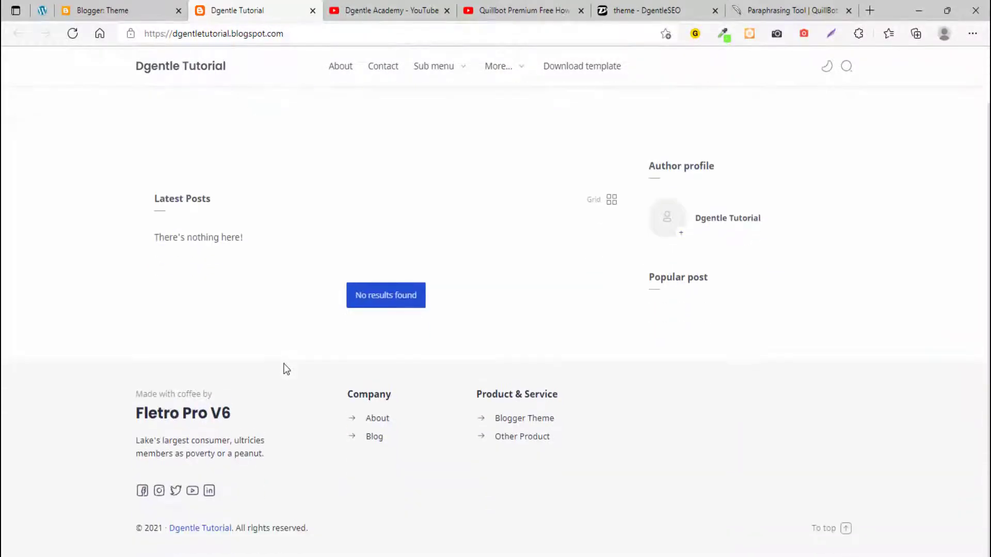
scroll(287, 369, "up", 1)
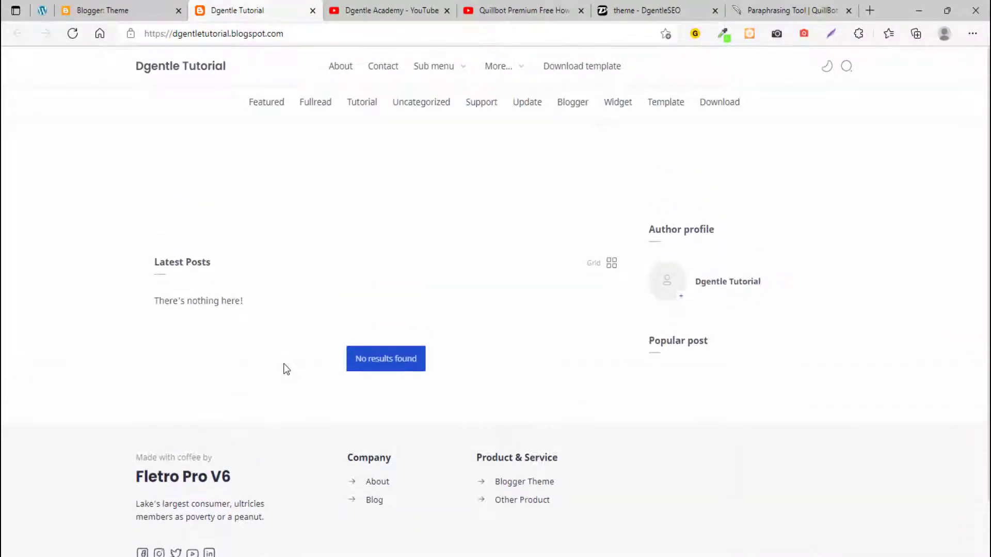
- Try the blog's Featured and Fullread links and check the footer and the header's Sub menu and More dropdowns
left_click(254, 106)
left_click(315, 104)
scroll(254, 364, "down", 2)
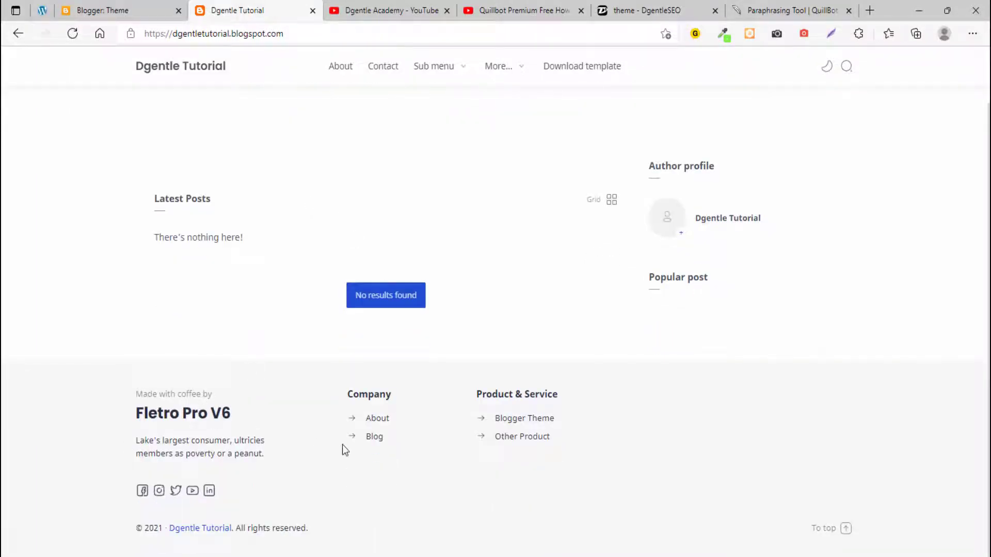
scroll(298, 316, "up", 2)
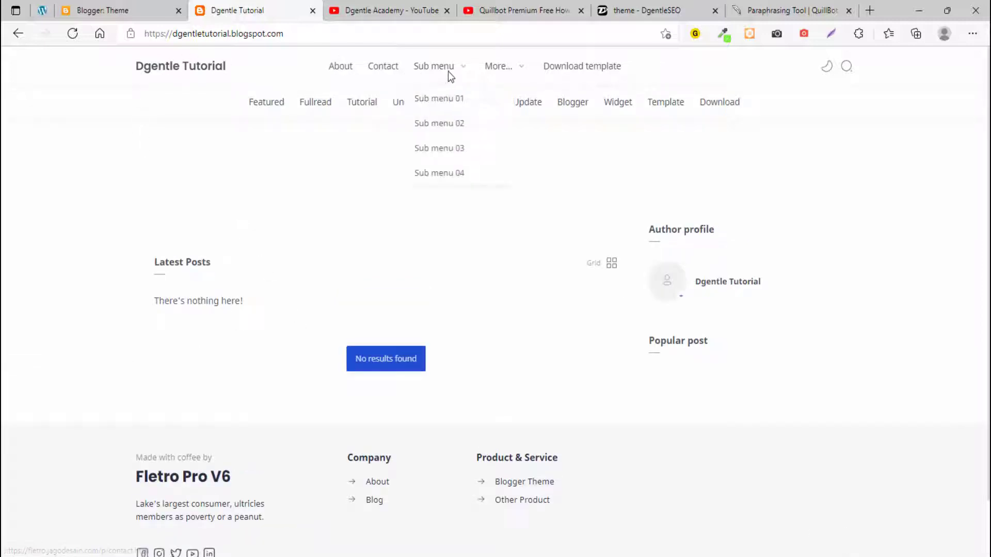
mouse_move(497, 74)
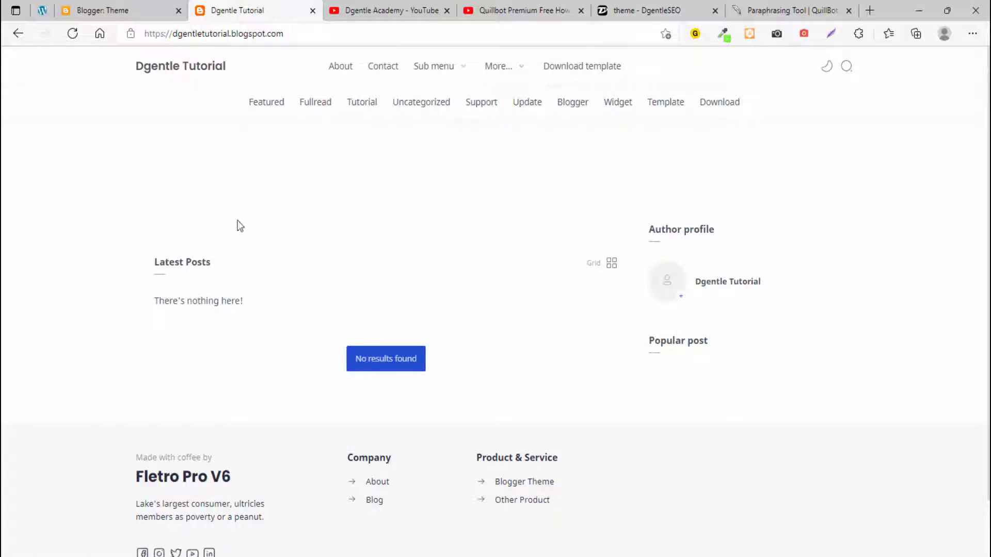
- Test the blog's dark mode by turning it on and off, and open and close its search page
left_click(828, 69)
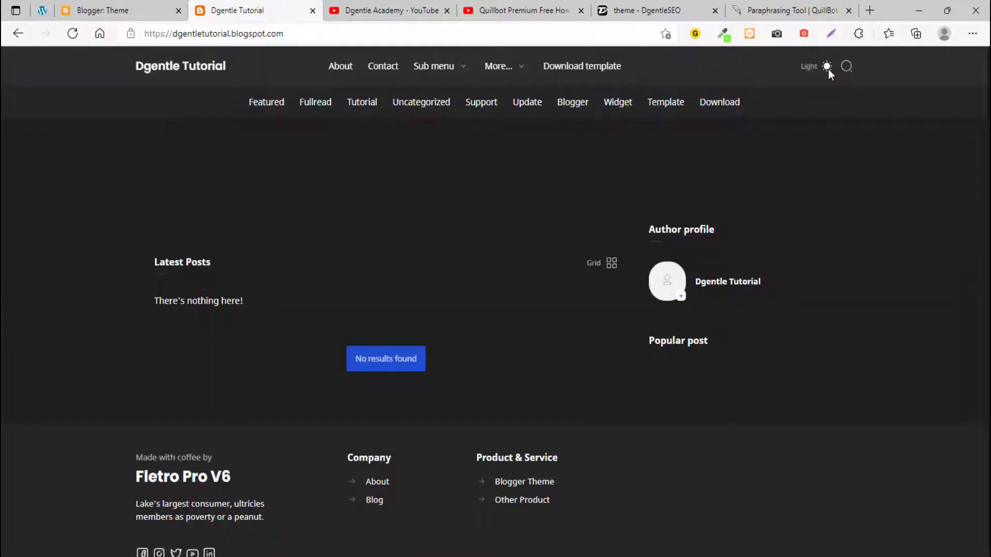
left_click(828, 68)
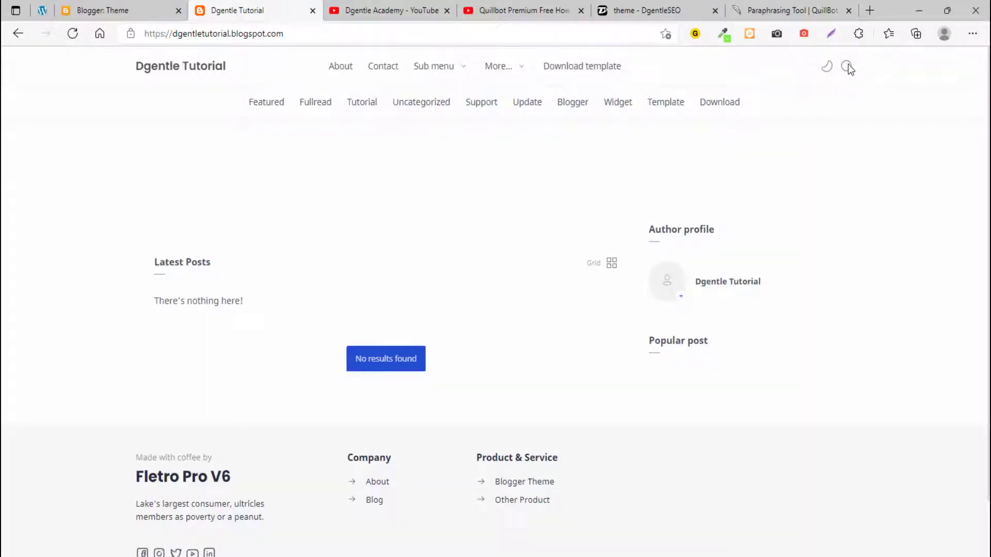
left_click(847, 66)
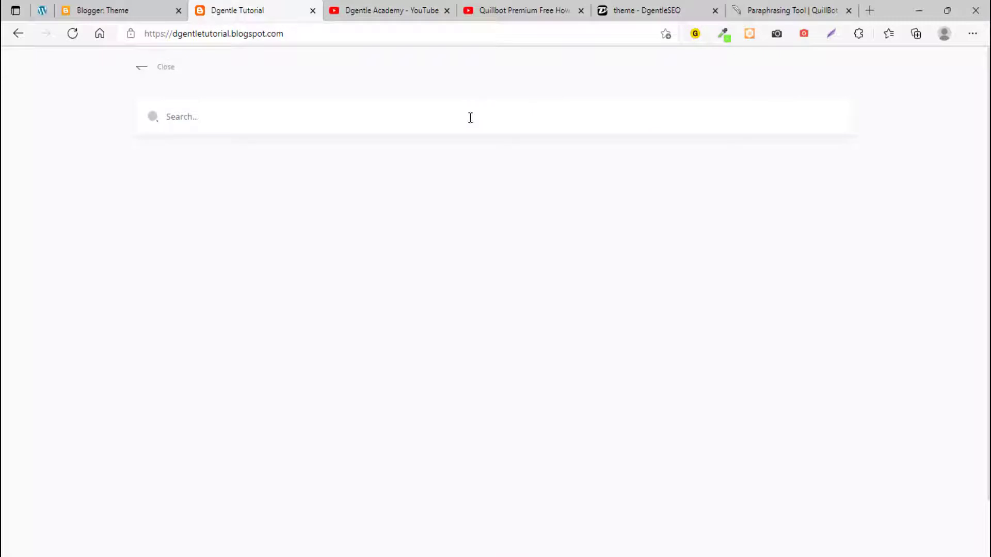
left_click(167, 70)
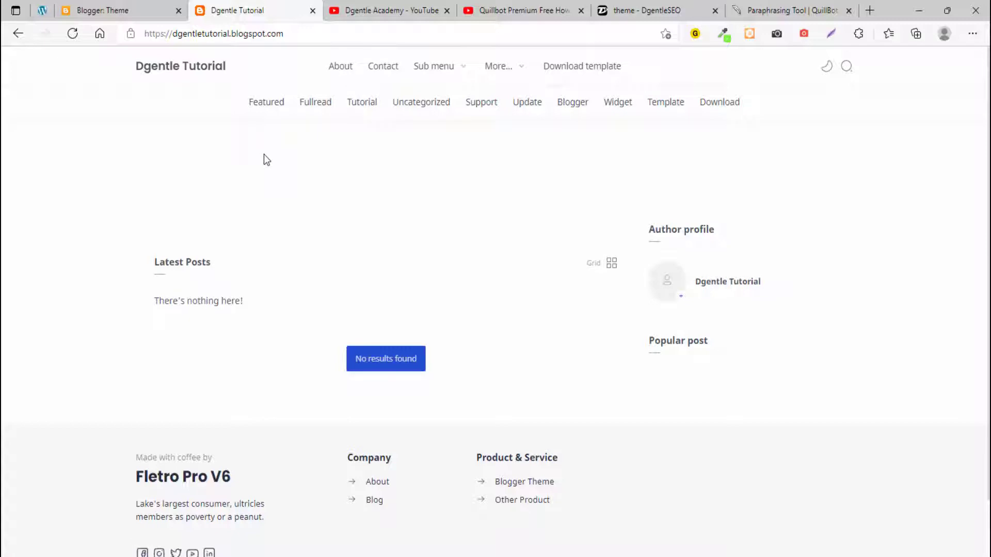
- Look over the blog's header navigation links and the Fletro Pro V6 footer section
mouse_move(466, 73)
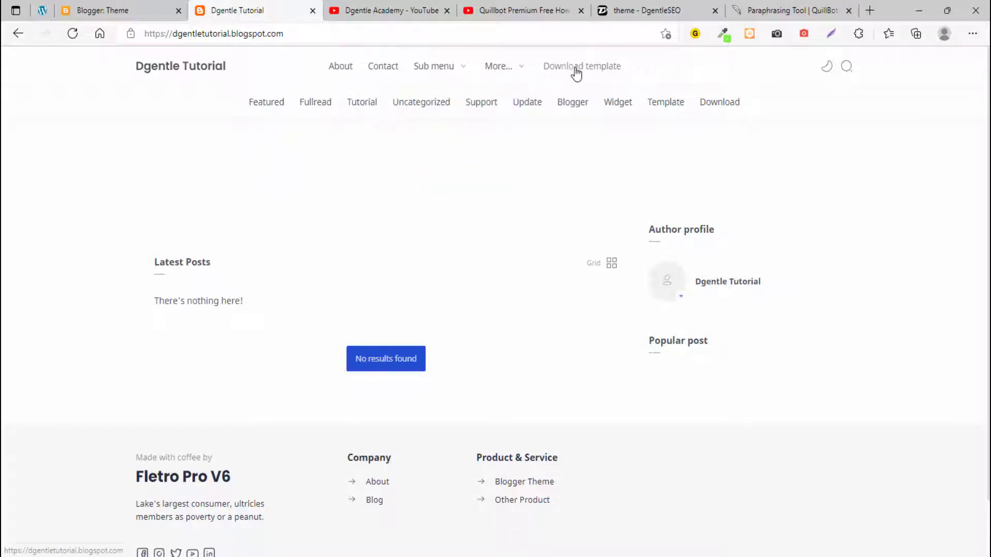
scroll(185, 408, "down", 1)
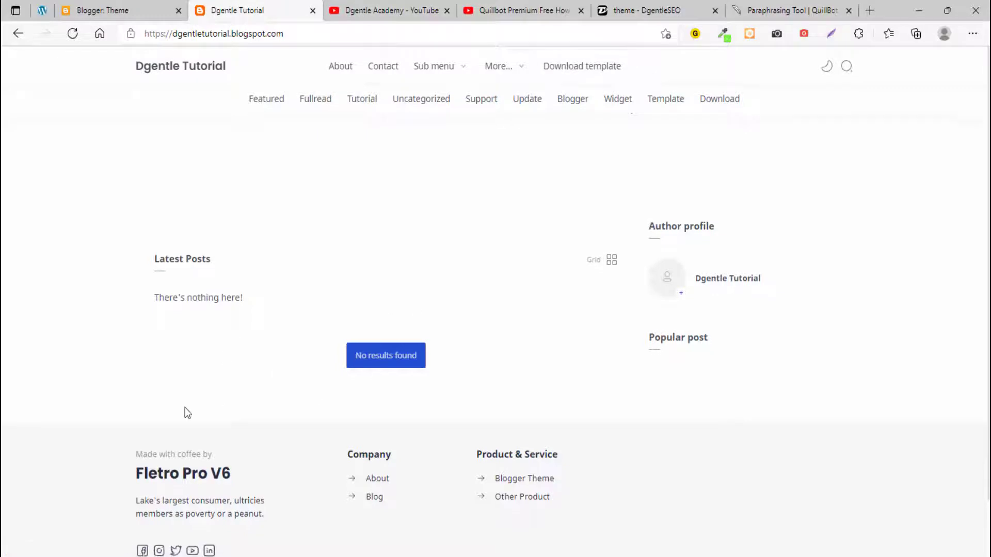
scroll(185, 407, "down", 1)
scroll(184, 407, "up", 1)
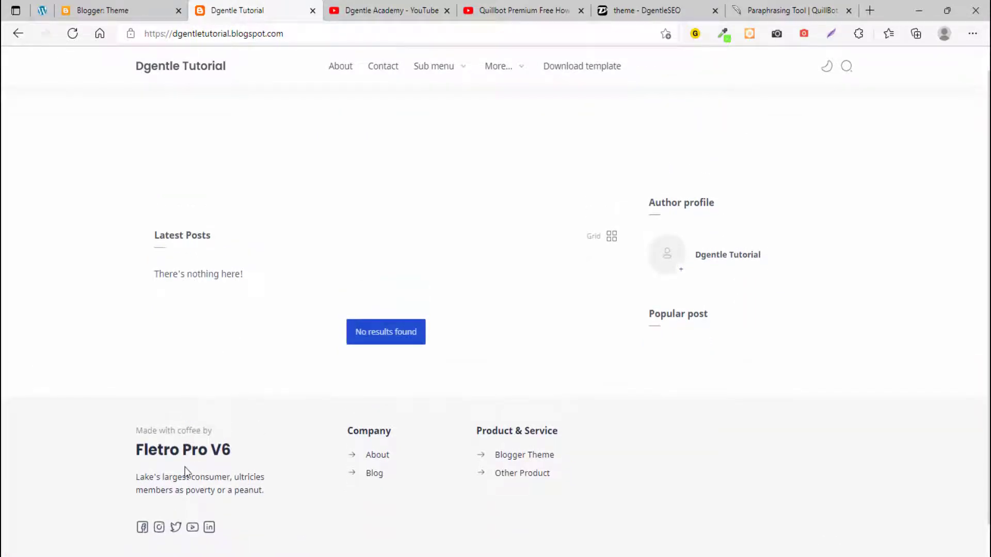
scroll(280, 181, "up", 1)
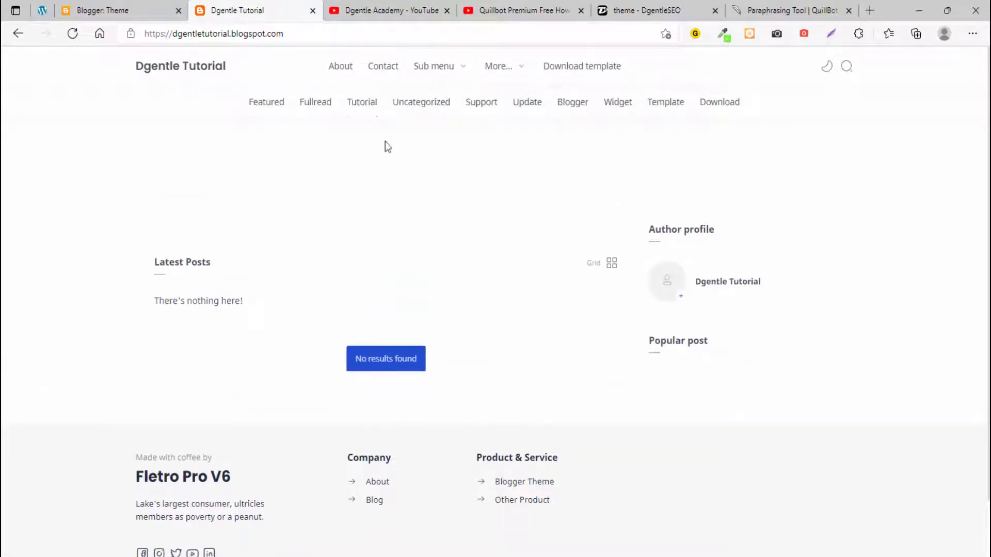
- Return to the Blogger dashboard, open the blog's Layout page and look through the theme's gadget sections
left_click(144, 3)
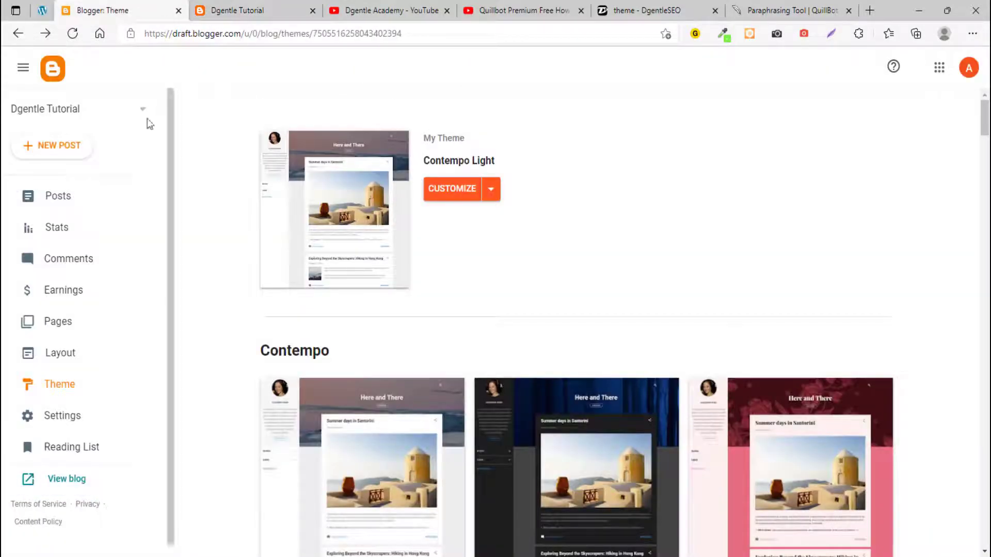
scroll(81, 357, "down", 1)
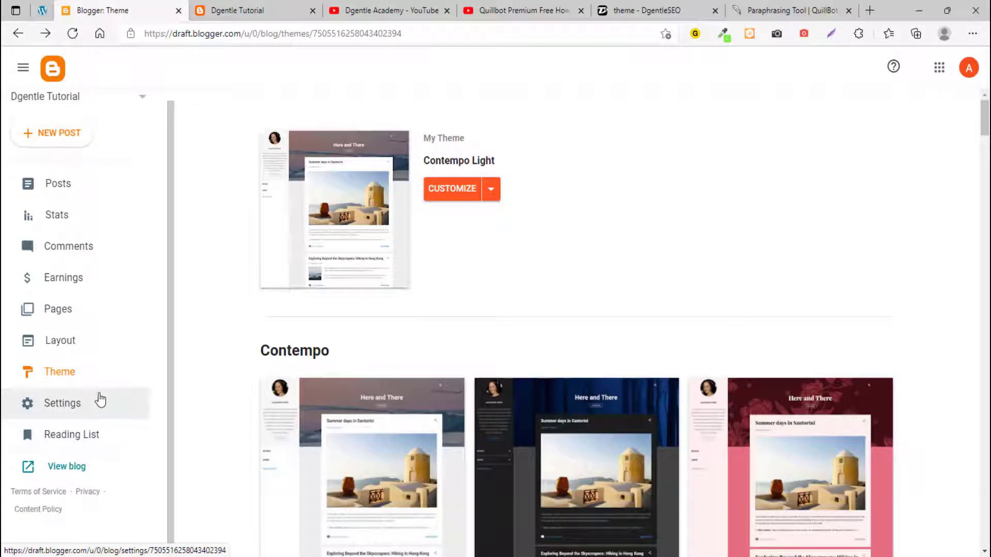
left_click(82, 347)
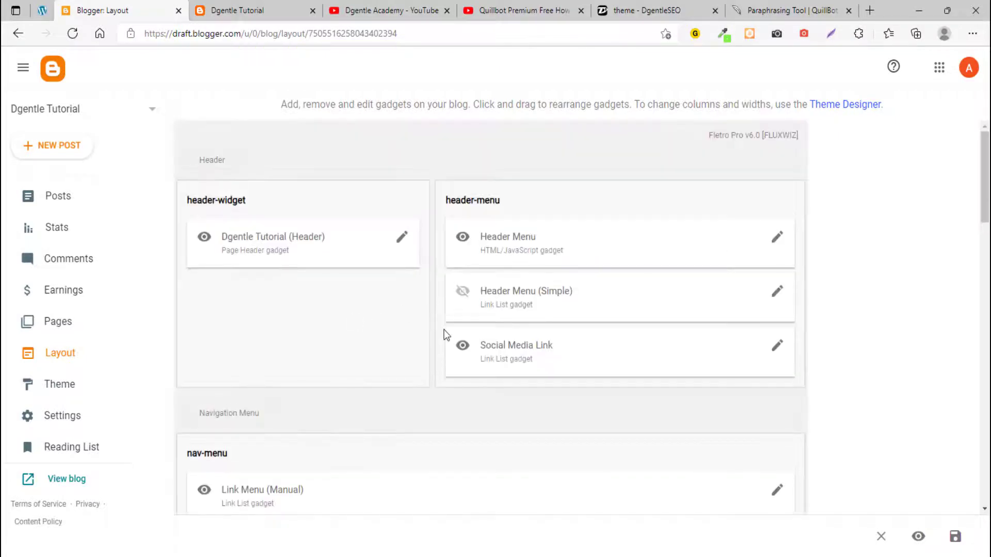
scroll(444, 330, "down", 10)
scroll(445, 335, "down", 6)
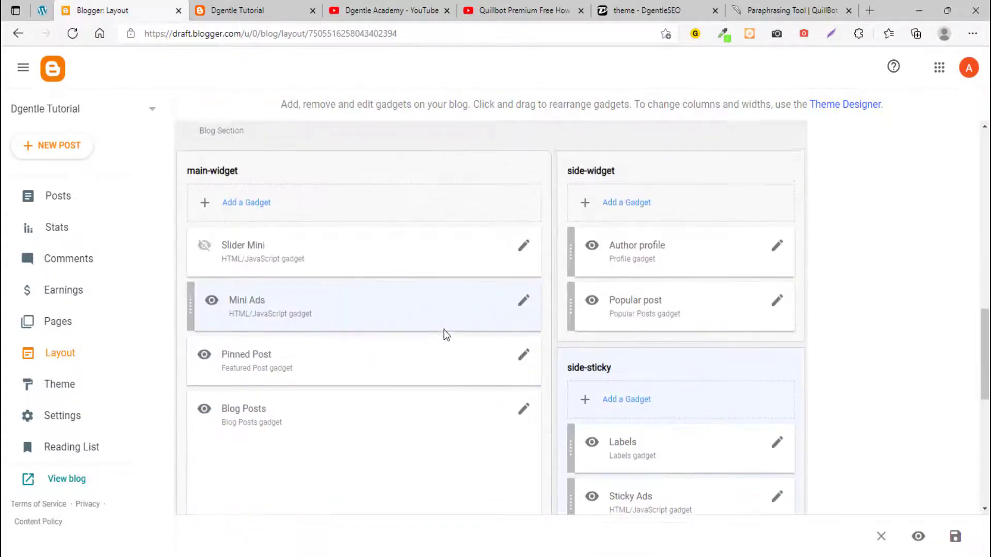
scroll(445, 335, "up", 8)
scroll(444, 330, "up", 8)
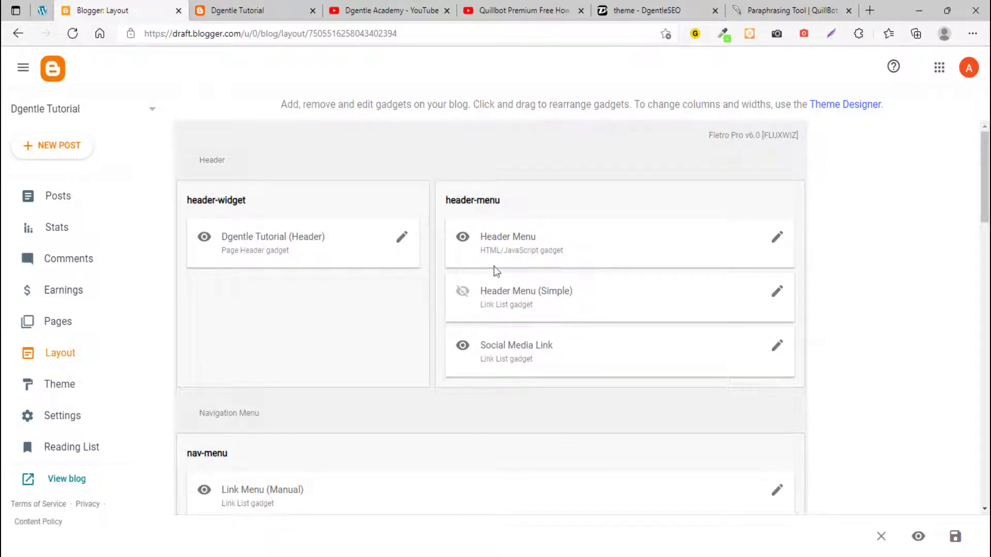
- Open the Social Media Link gadget in the header-menu section and look through its link list settings
left_click(777, 346)
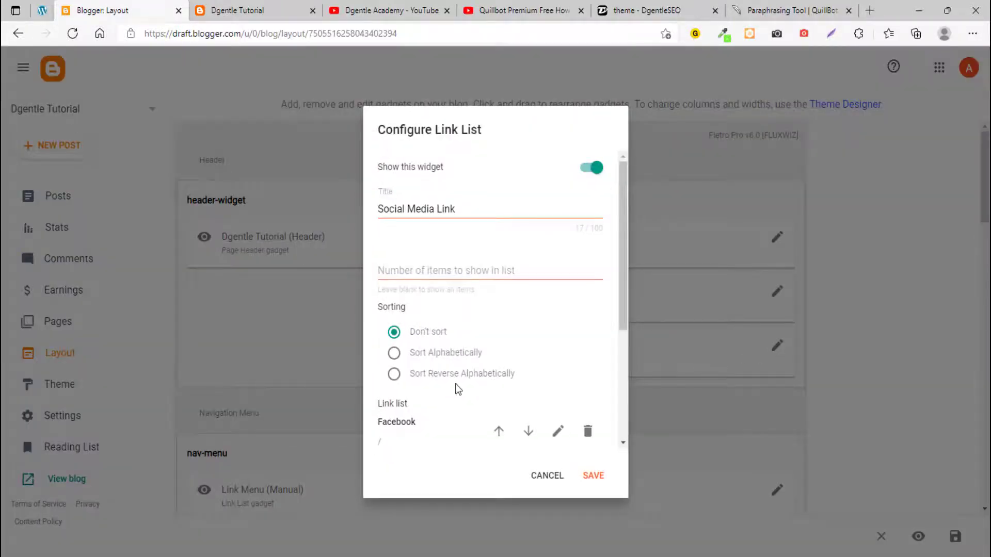
scroll(458, 390, "down", 4)
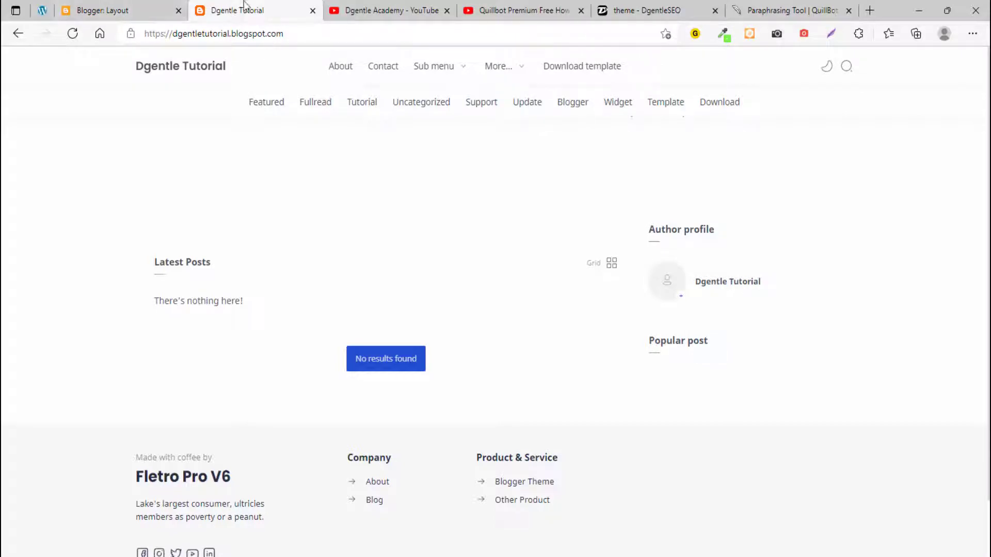
- Return to the Blogger layout, review the Social Media Link gadget's links and close its settings without saving
left_click(155, 9)
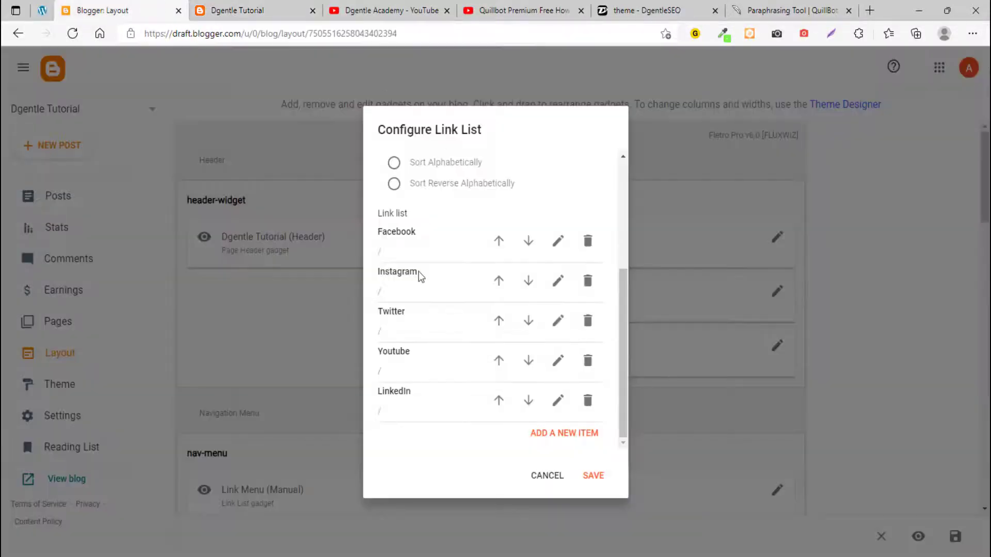
scroll(421, 276, "up", 3)
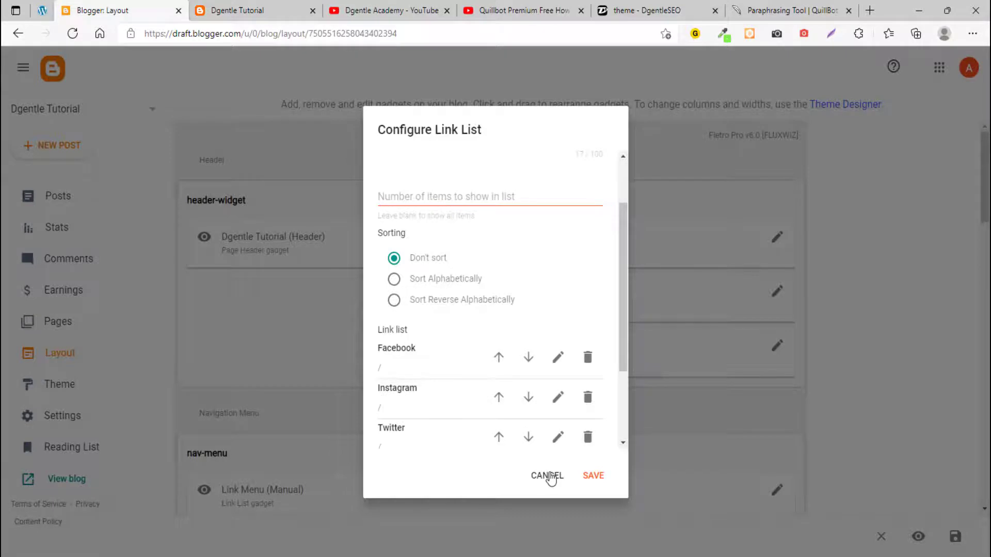
left_click(549, 476)
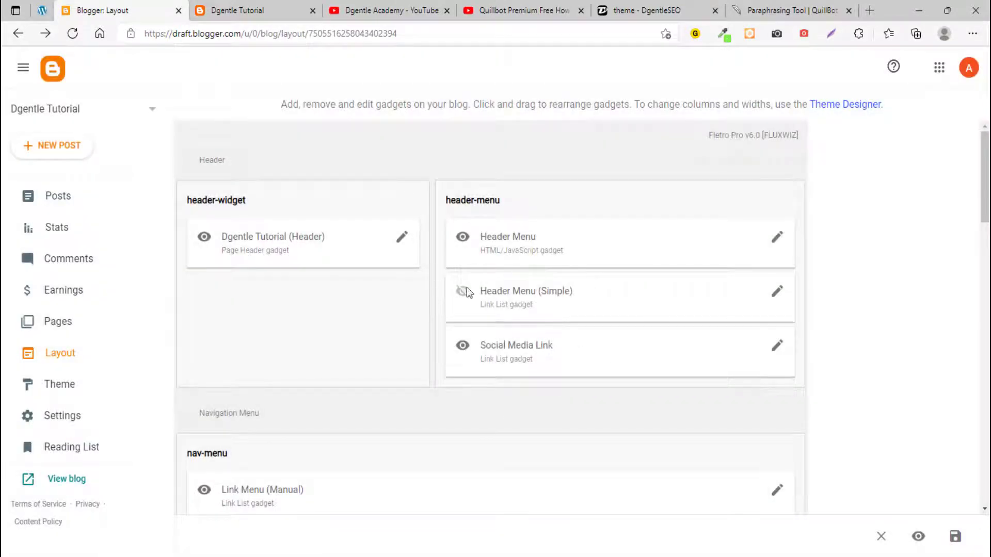
- Look through the Header Menu (Simple) gadget's link list and its About item's name and URL fields, and leave without saving
left_click(462, 292)
left_click(777, 292)
scroll(479, 364, "down", 5)
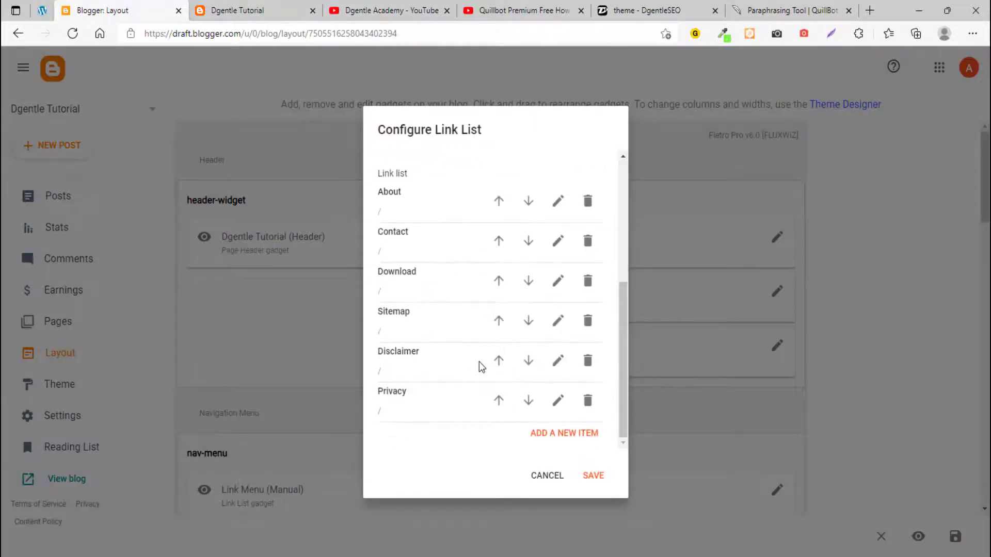
scroll(479, 365, "up", 3)
scroll(479, 365, "down", 3)
left_click(554, 202)
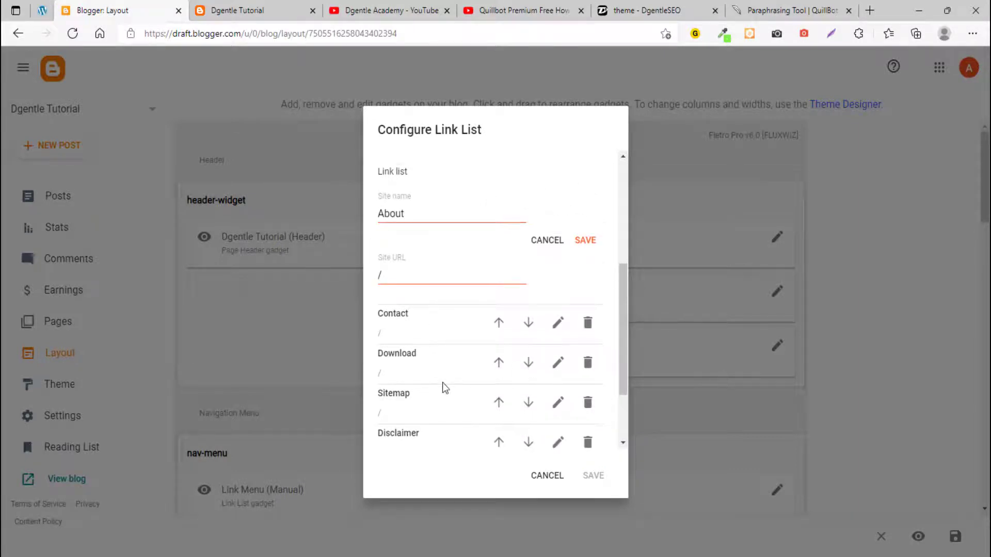
scroll(442, 382, "down", 2)
left_click(542, 476)
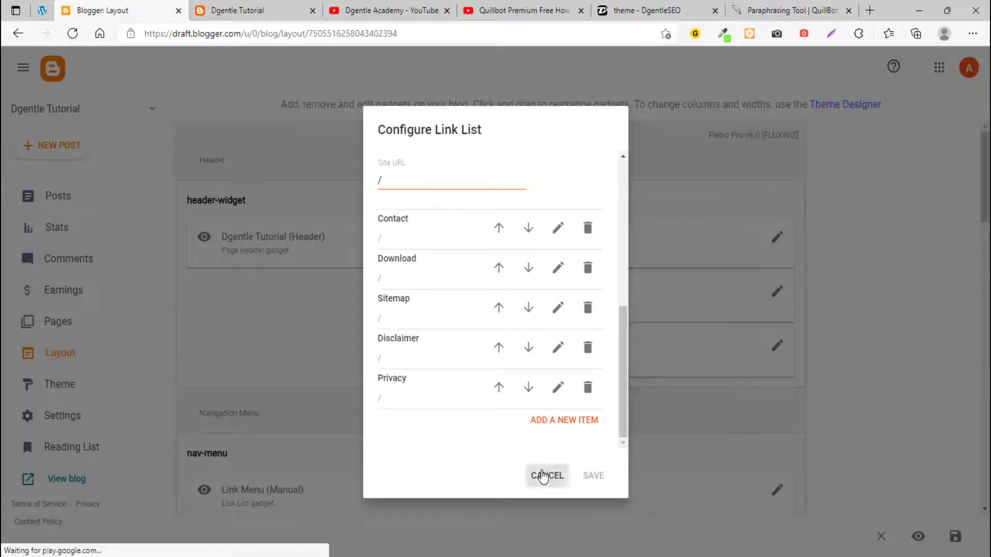
- Change the blog title in the header-widget's Header gadget to Dgentle Academy and save the gadget
scroll(317, 339, "down", 2)
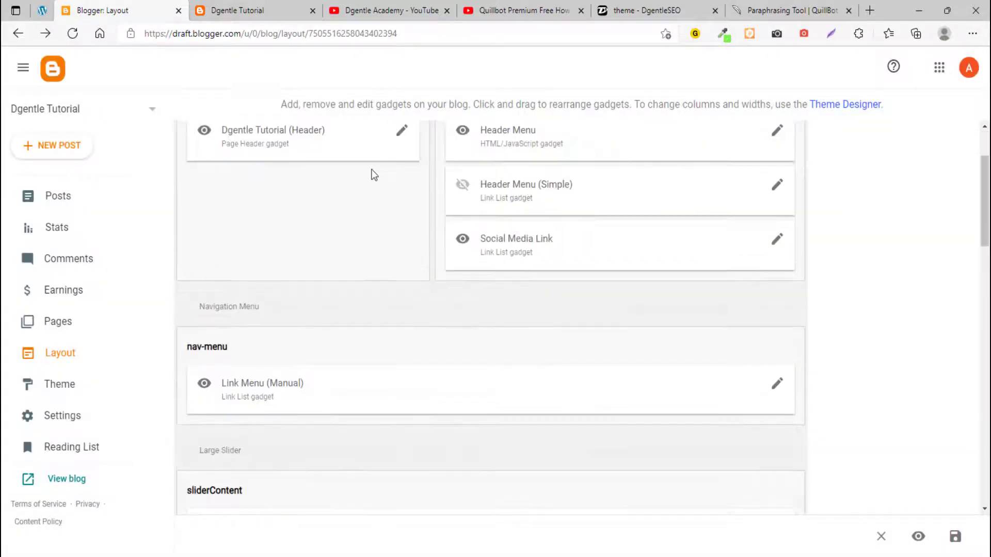
left_click(402, 136)
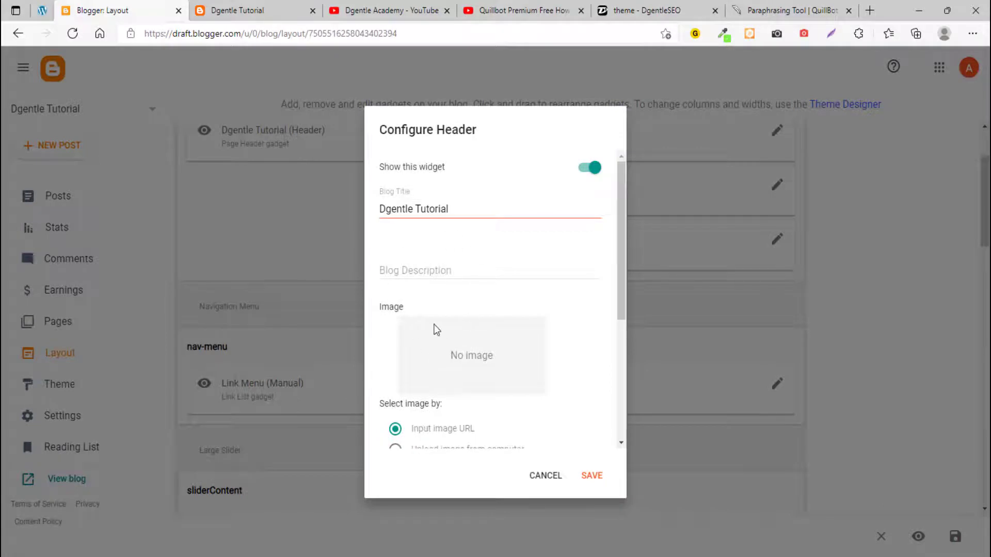
scroll(436, 330, "down", 4)
scroll(436, 329, "up", 3)
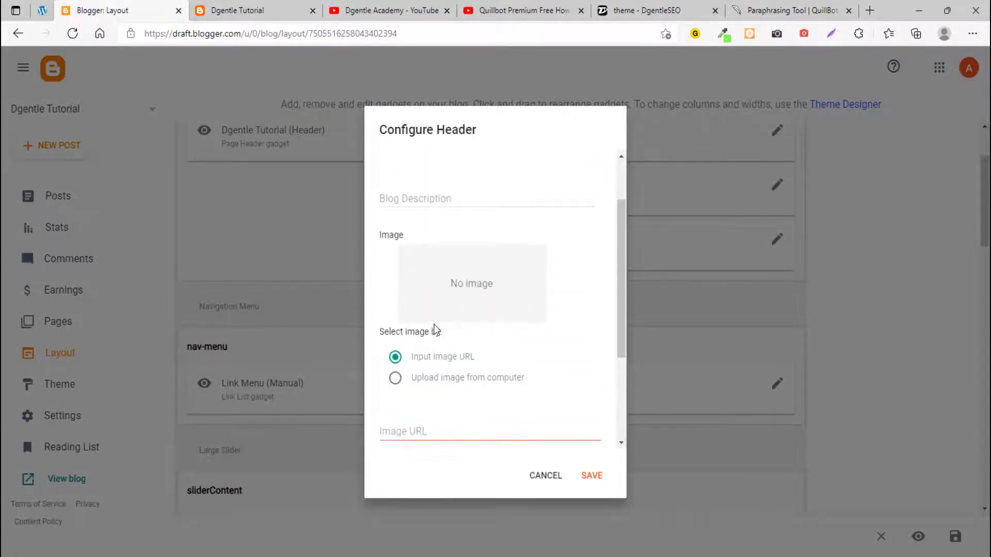
scroll(436, 329, "down", 3)
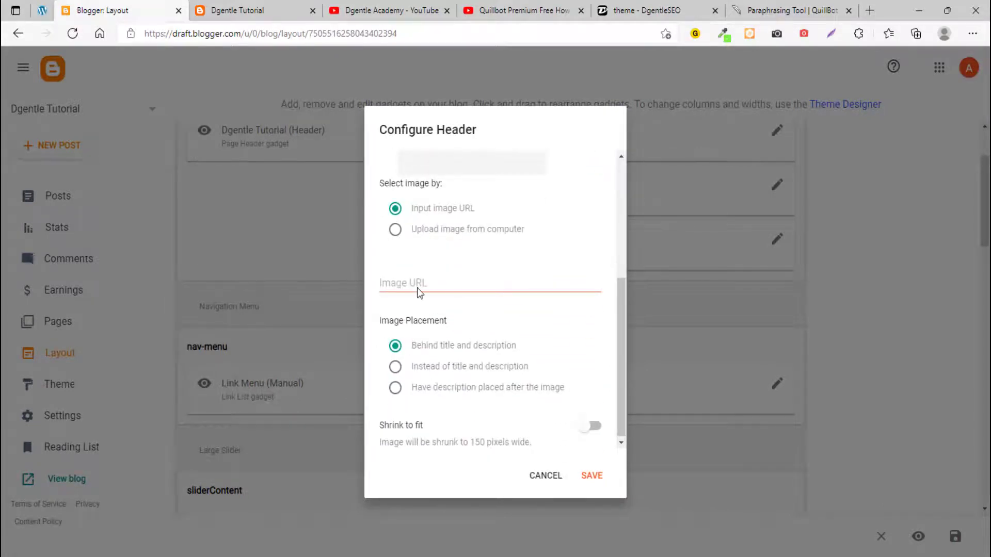
scroll(437, 238, "up", 4)
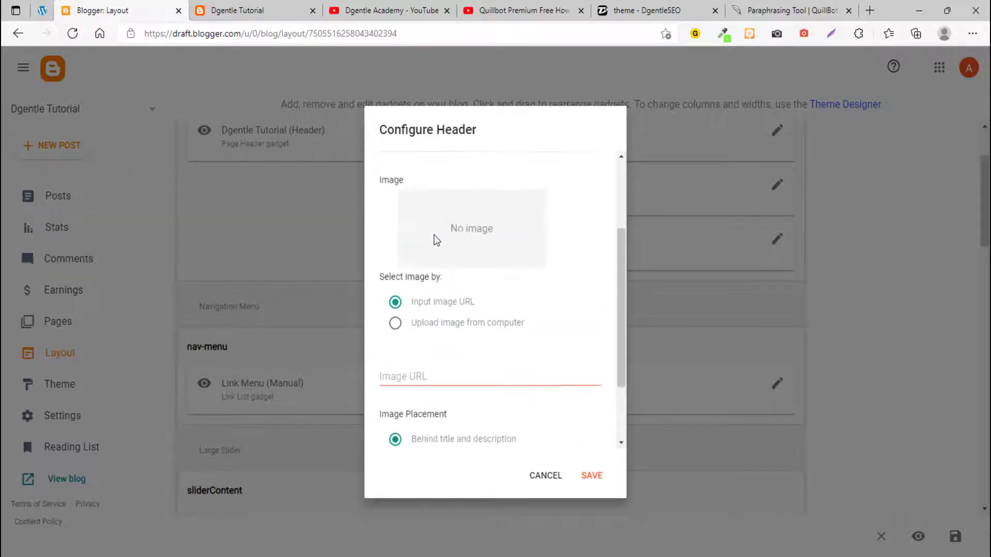
left_click(243, 11)
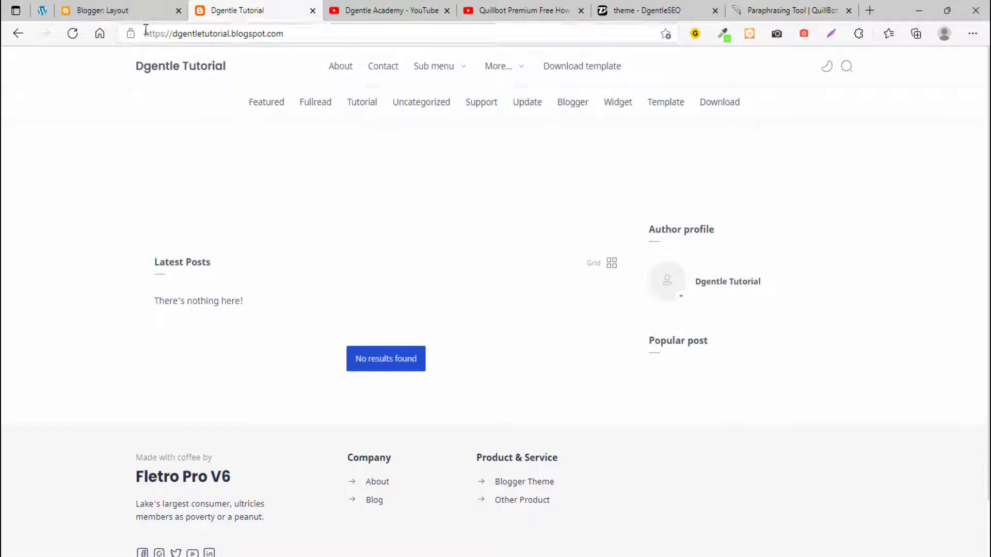
left_click(141, 6)
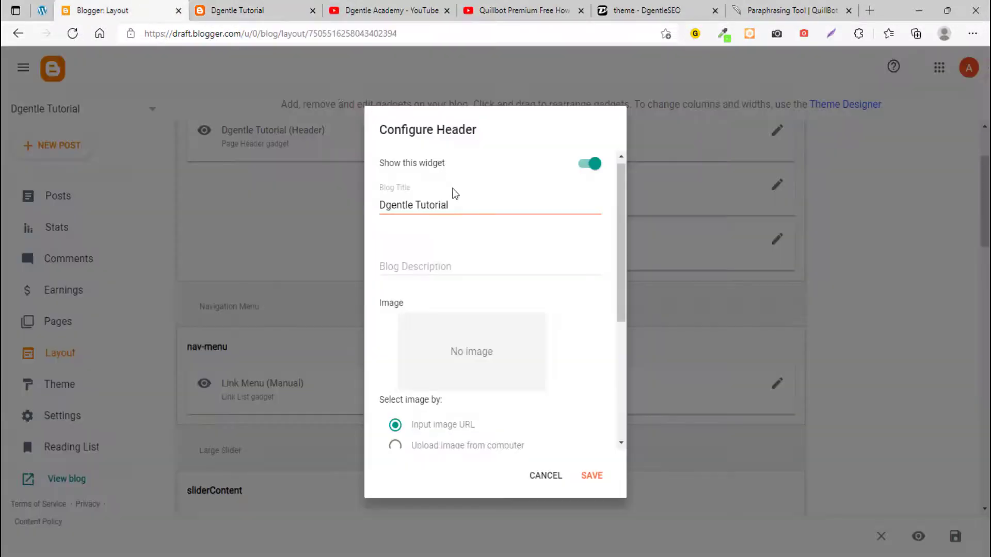
left_click(457, 206)
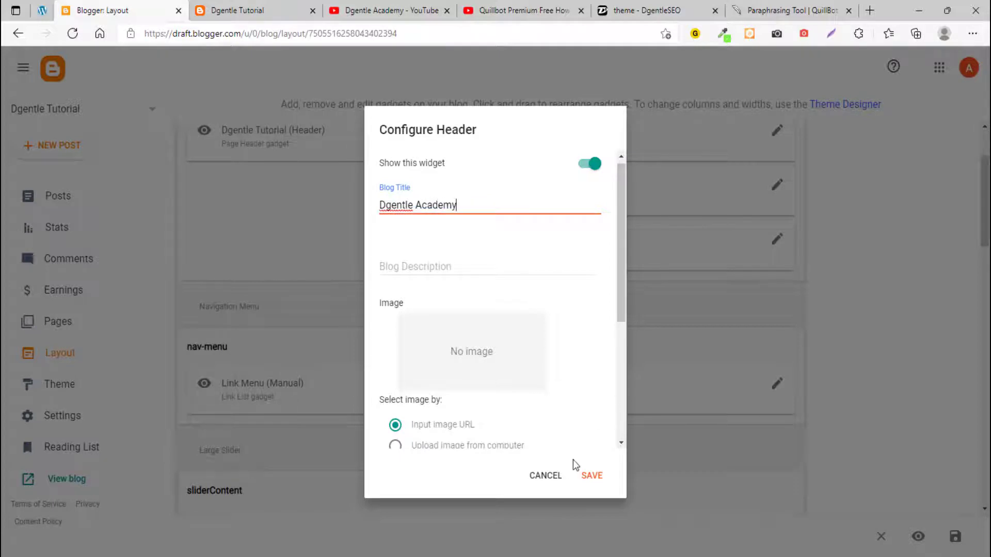
left_click(592, 476)
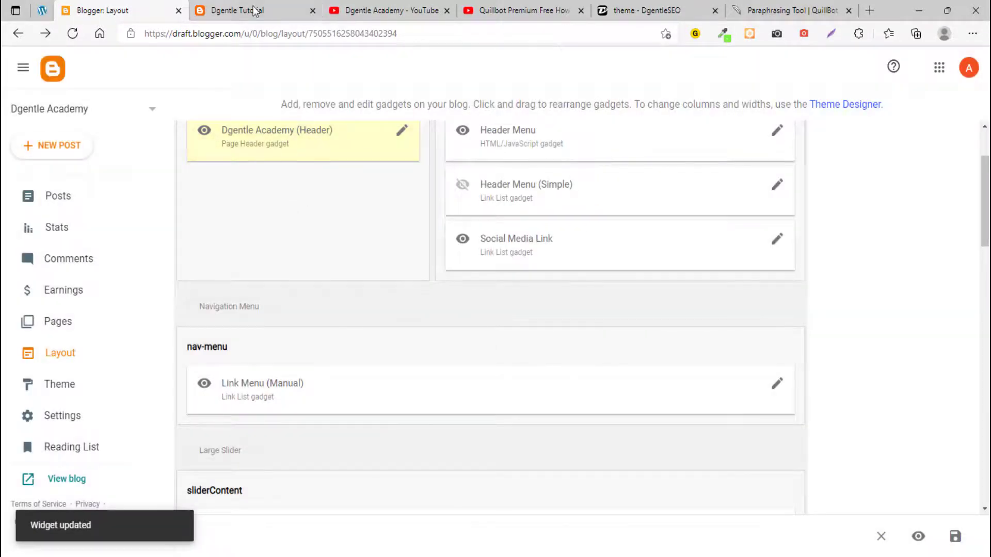
- Reload the public blog page and check its header title, post area, sidebar and footer
left_click(254, 10)
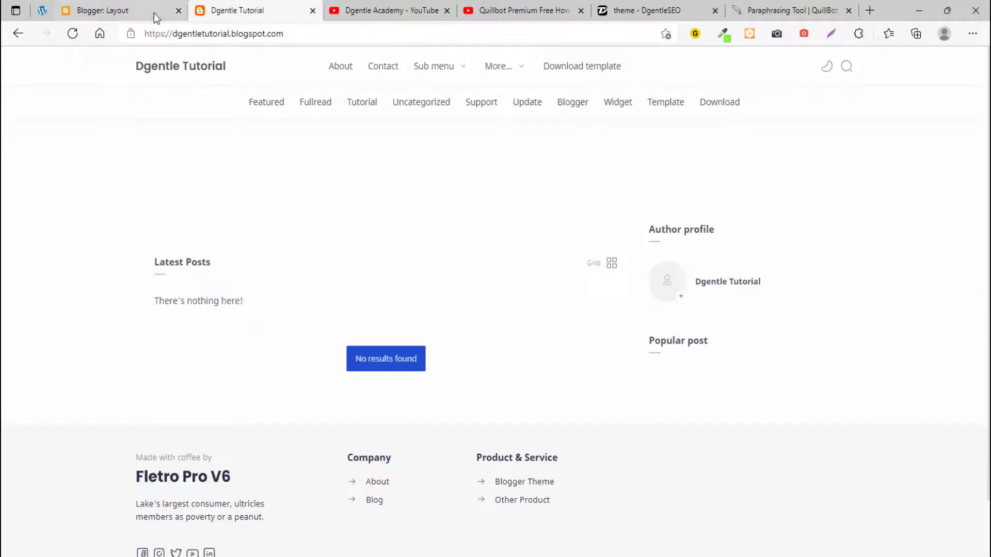
left_click(76, 38)
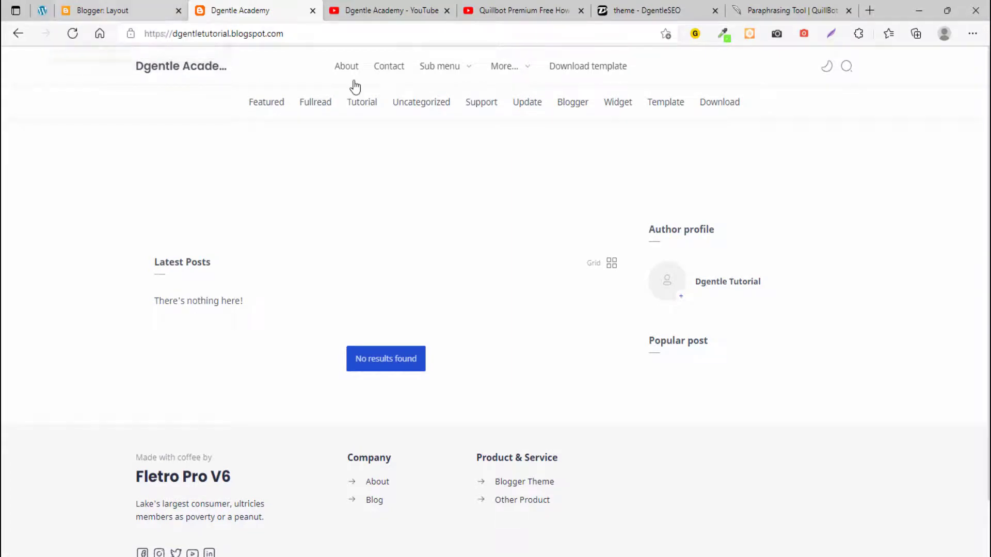
scroll(416, 241, "down", 1)
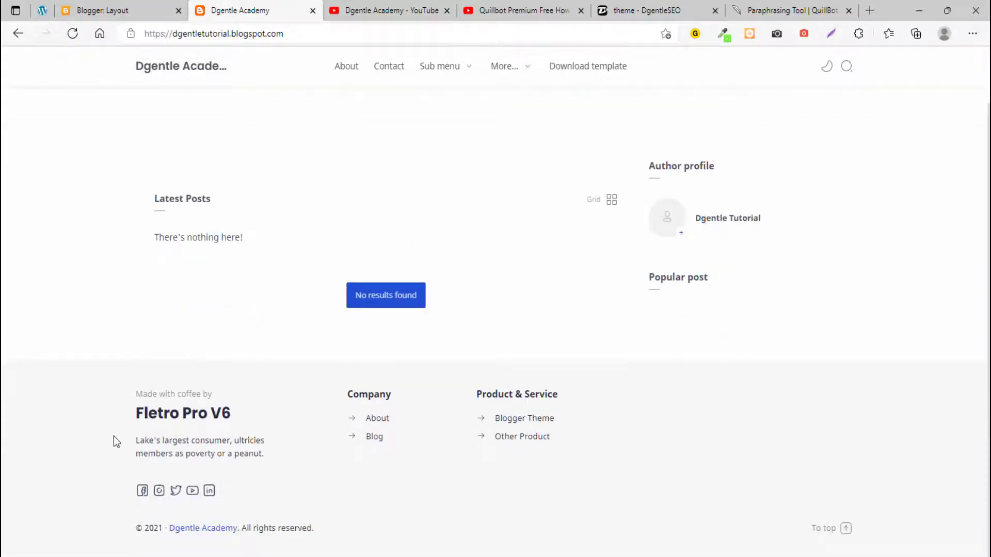
scroll(280, 297, "up", 1)
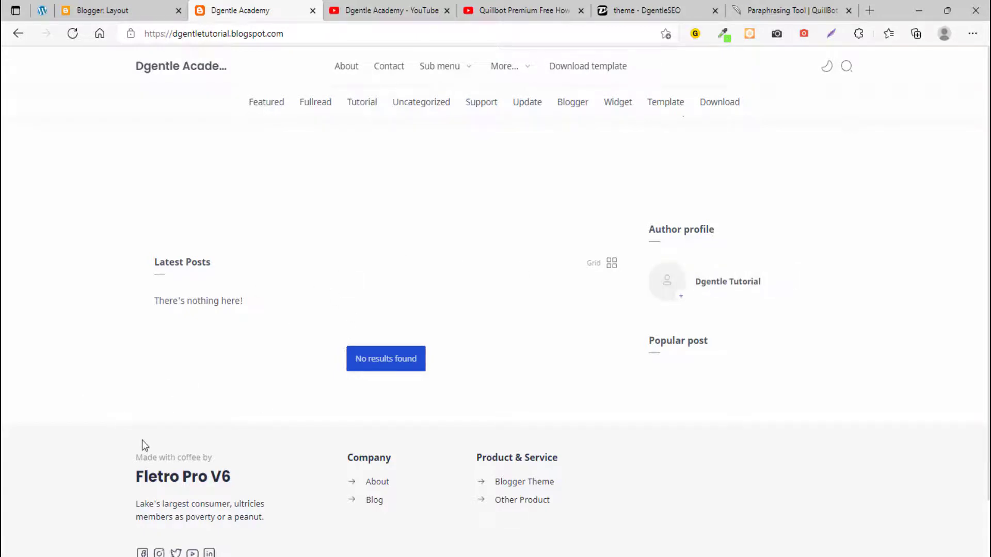
scroll(139, 442, "down", 1)
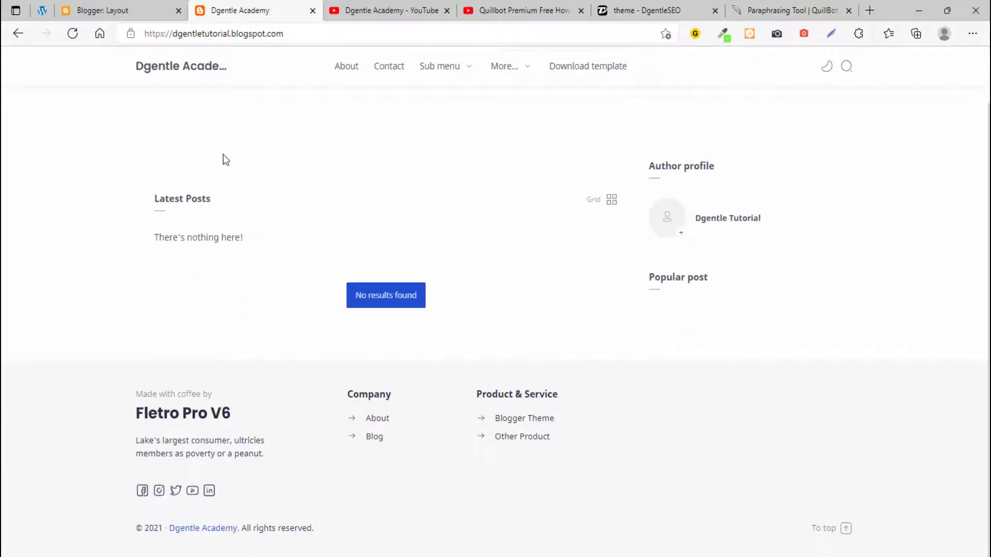
scroll(223, 155, "up", 1)
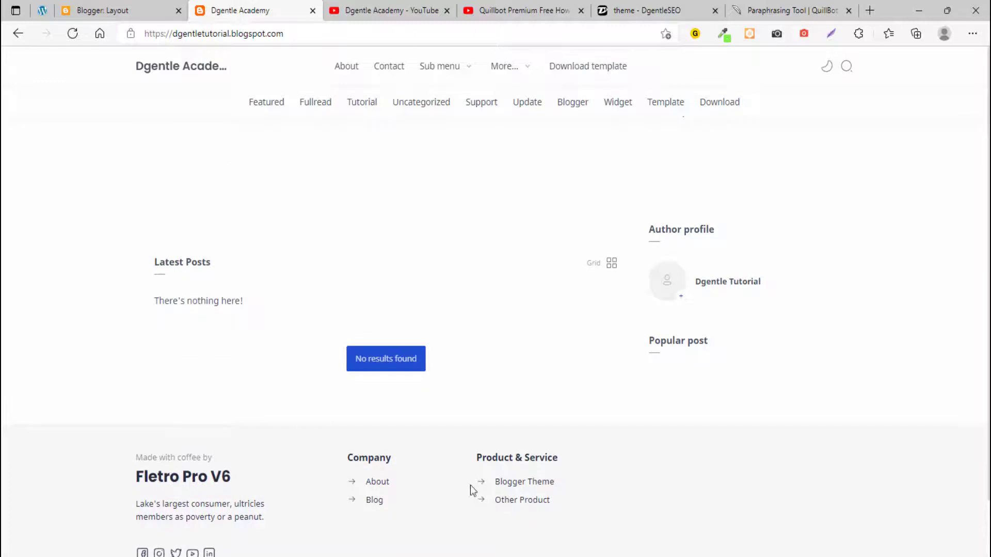
scroll(375, 510, "down", 1)
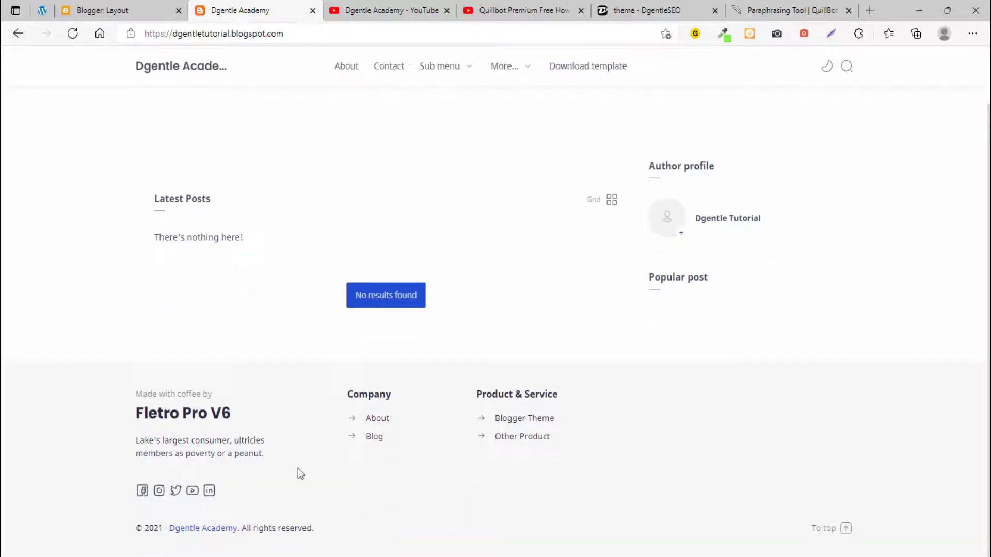
scroll(266, 254, "up", 1)
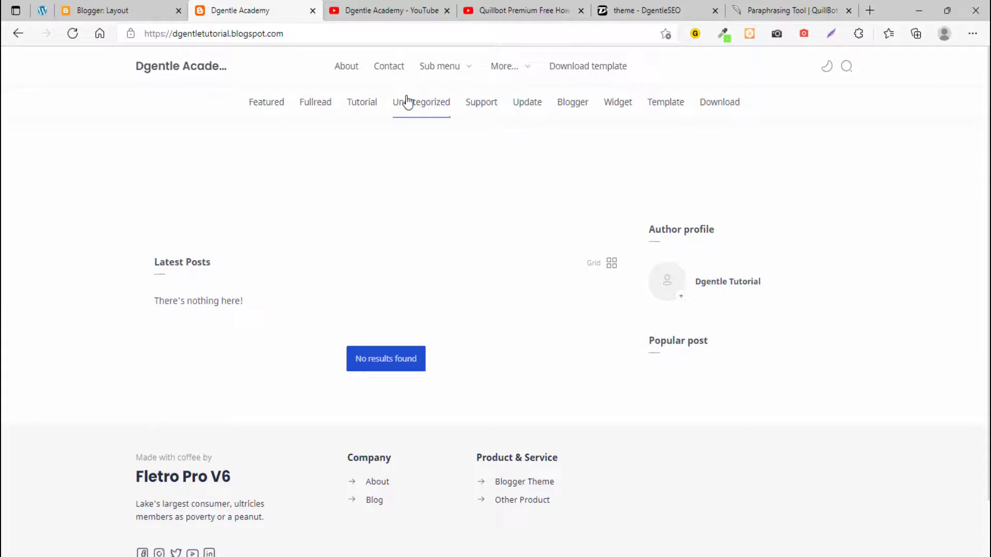
- Switch to the Dgentle Academy YouTube channel and look over its banner and uploaded videos
left_click(394, 11)
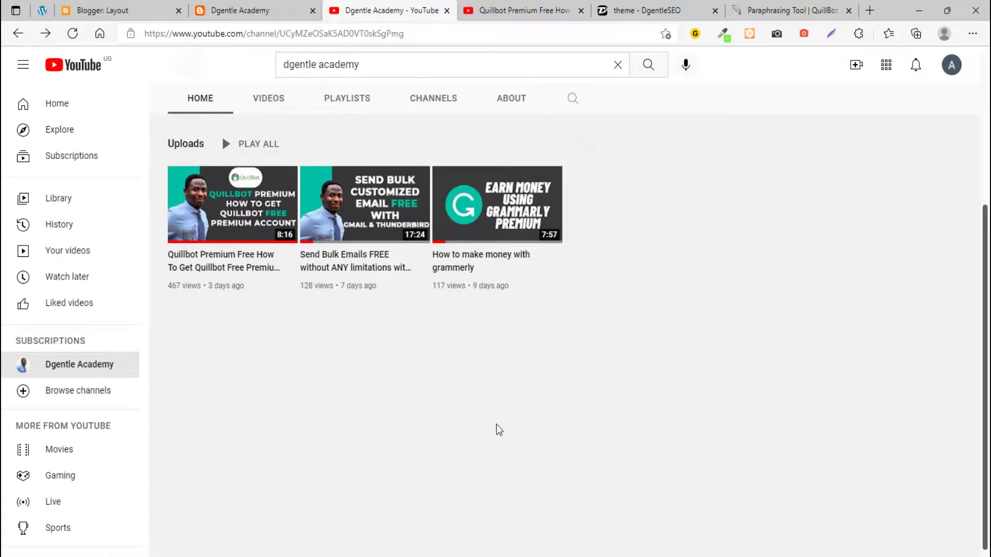
scroll(336, 465, "up", 3)
scroll(191, 490, "down", 2)
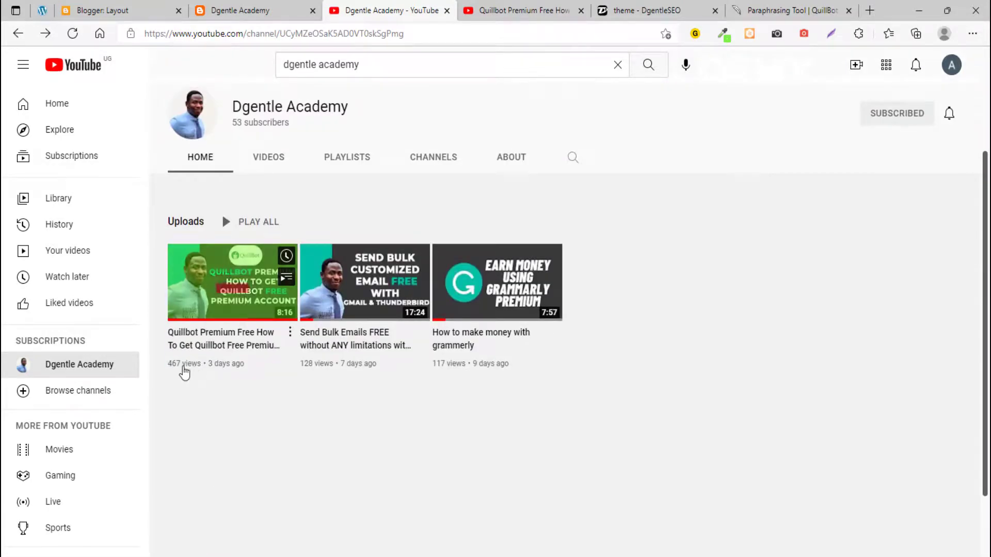
scroll(502, 430, "up", 3)
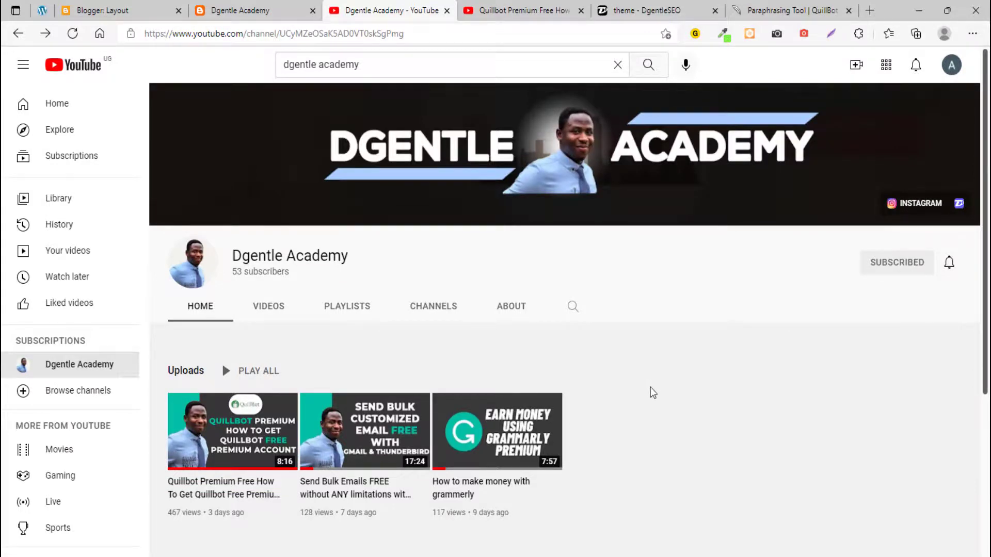
scroll(651, 393, "down", 3)
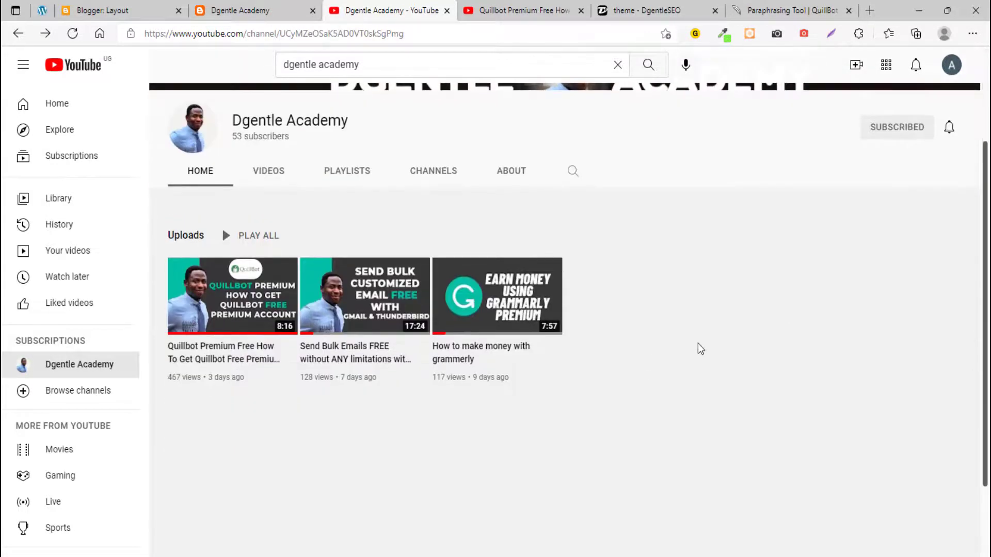
scroll(705, 348, "down", 2)
scroll(560, 351, "up", 5)
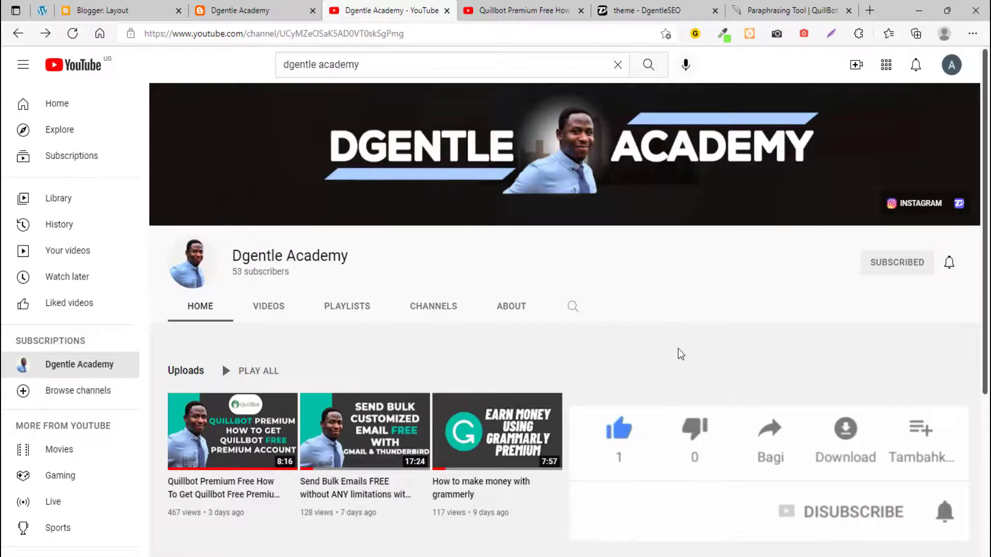
scroll(680, 354, "down", 5)
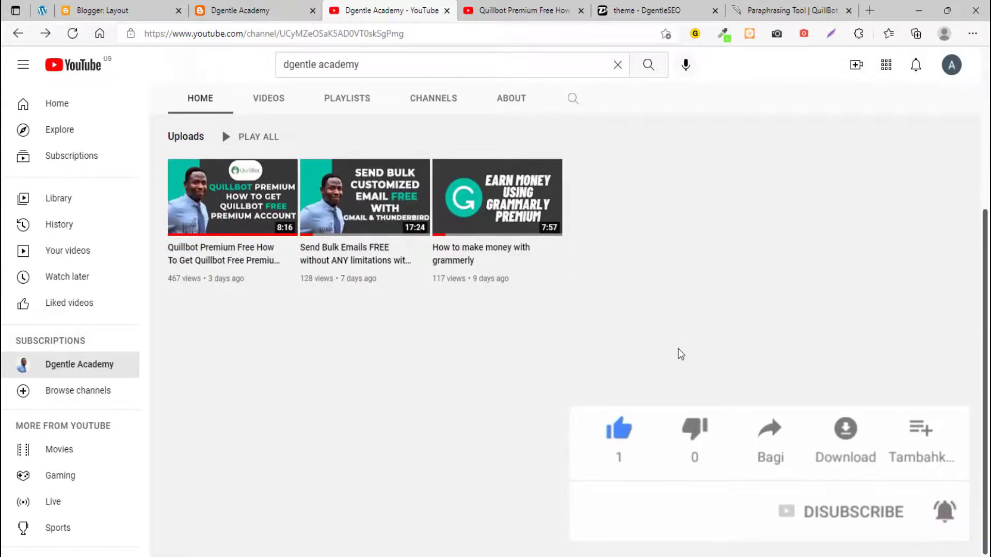
scroll(680, 354, "up", 5)
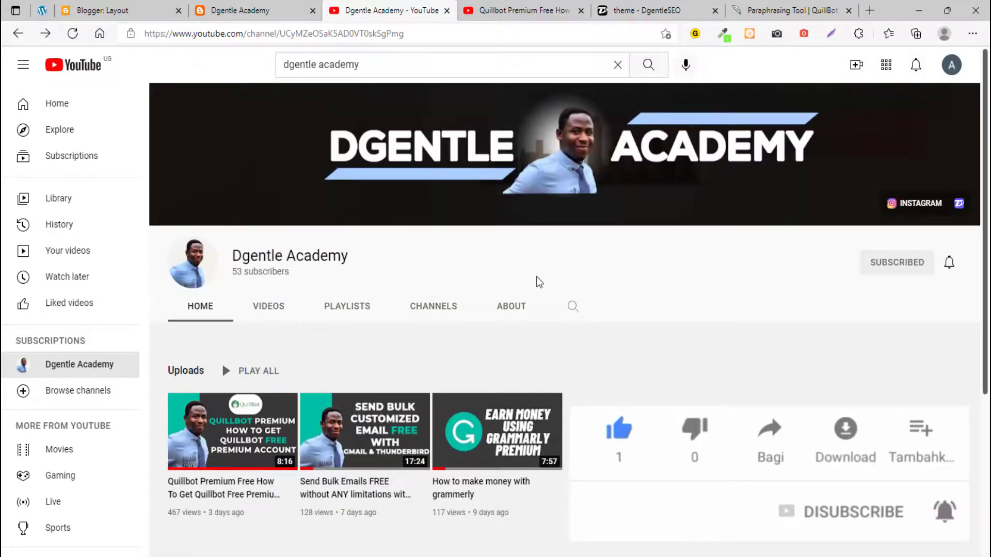
scroll(537, 279, "down", 5)
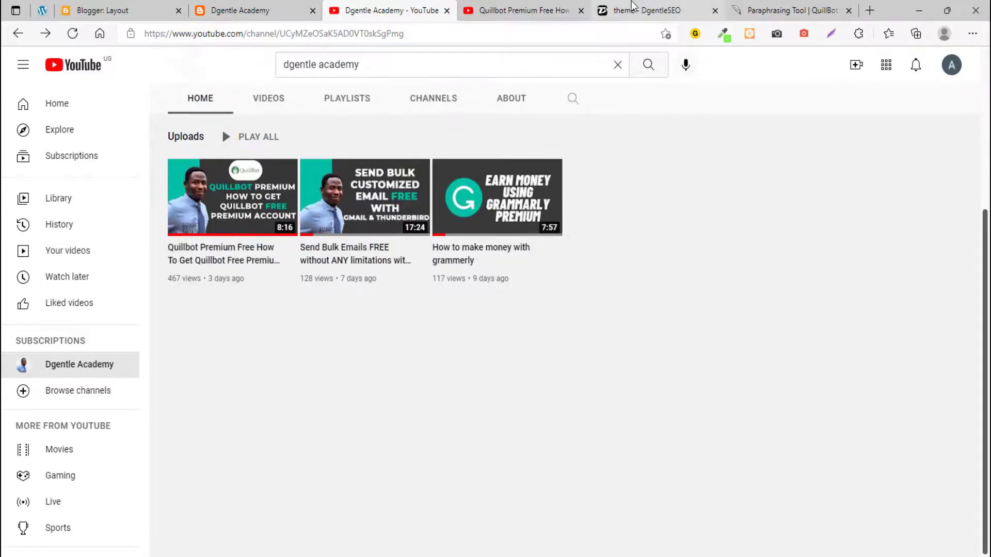
- Switch to the DgentleSEO site and browse its Themes posts and its Plugins posts
left_click(632, 6)
scroll(401, 196, "down", 5)
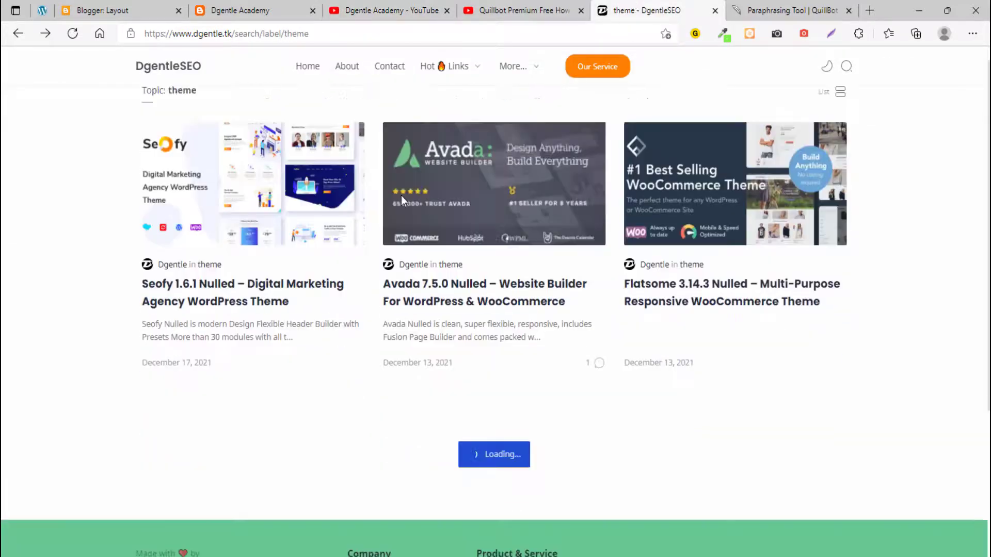
scroll(402, 197, "up", 5)
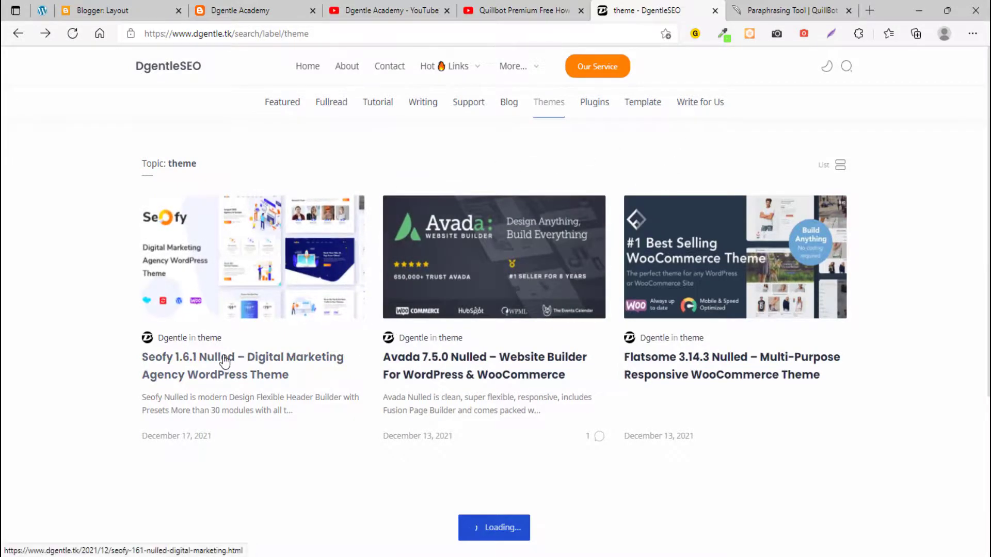
left_click(593, 109)
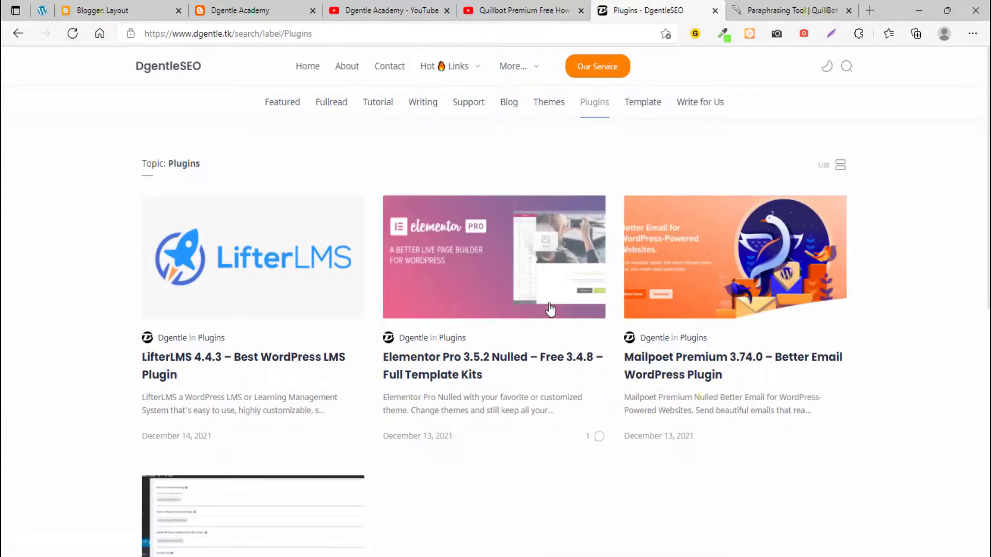
scroll(518, 383, "down", 5)
scroll(517, 383, "up", 5)
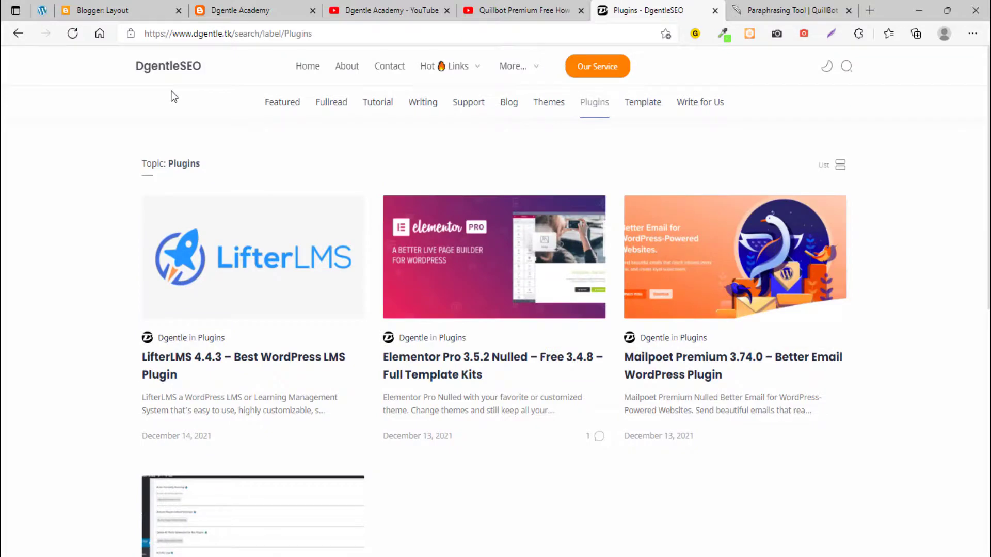
- Glance at the Seofy WordPress demo site and bring up the Themes posts on the DgentleSEO site
left_click(42, 10)
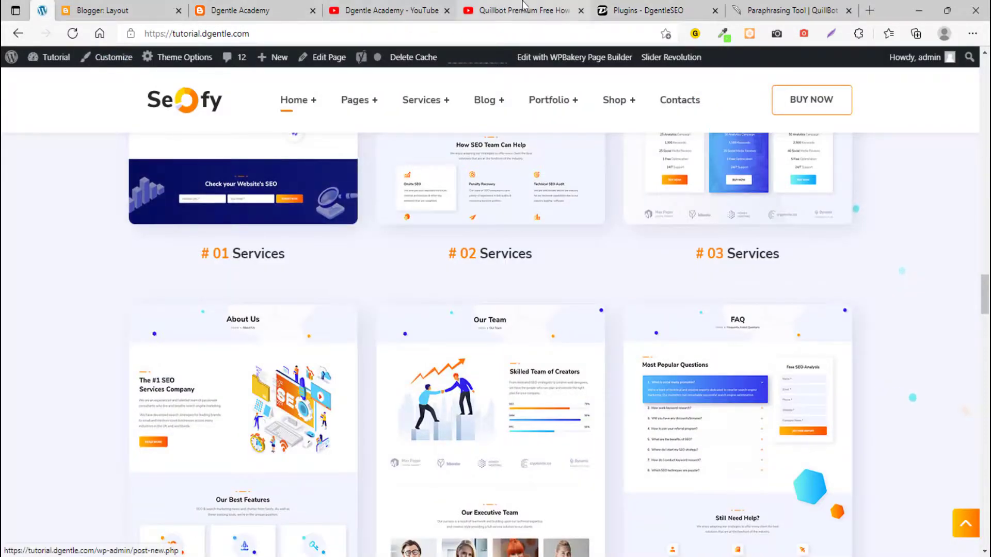
left_click(628, 10)
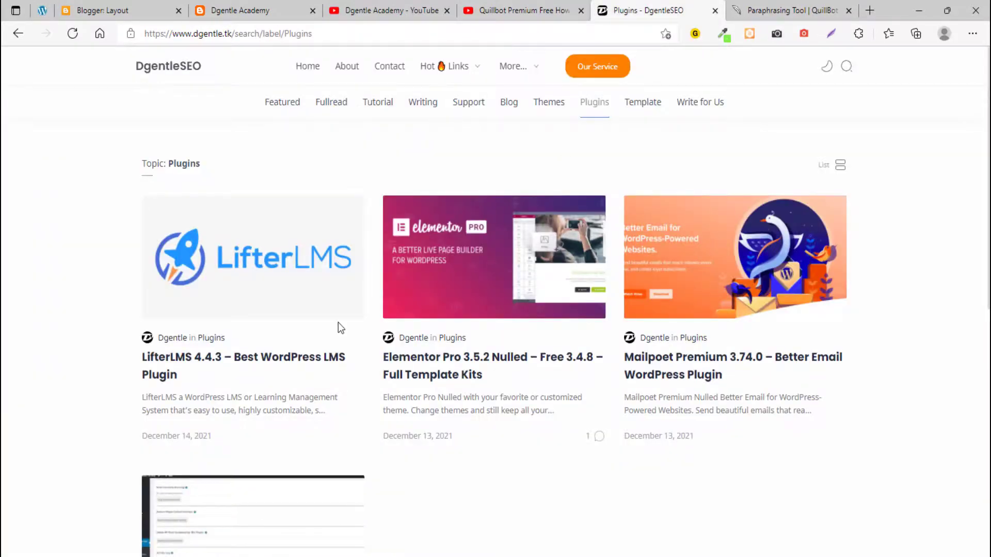
left_click(550, 106)
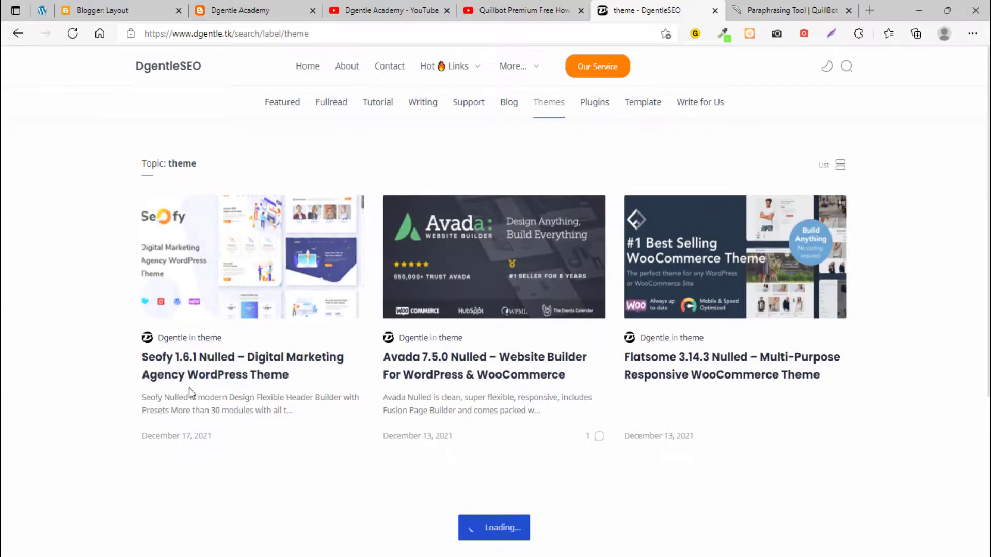
- Switch to the Seofy WordPress demo site and look over its pre-built home pages, service pages, header options and blog layouts
left_click(42, 10)
scroll(306, 401, "down", 10)
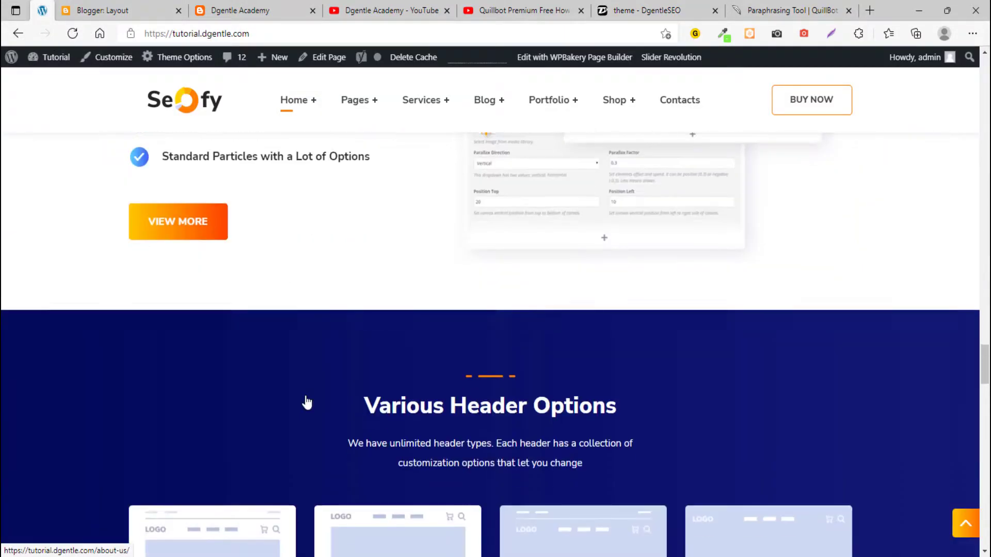
scroll(306, 402, "up", 15)
scroll(307, 401, "up", 5)
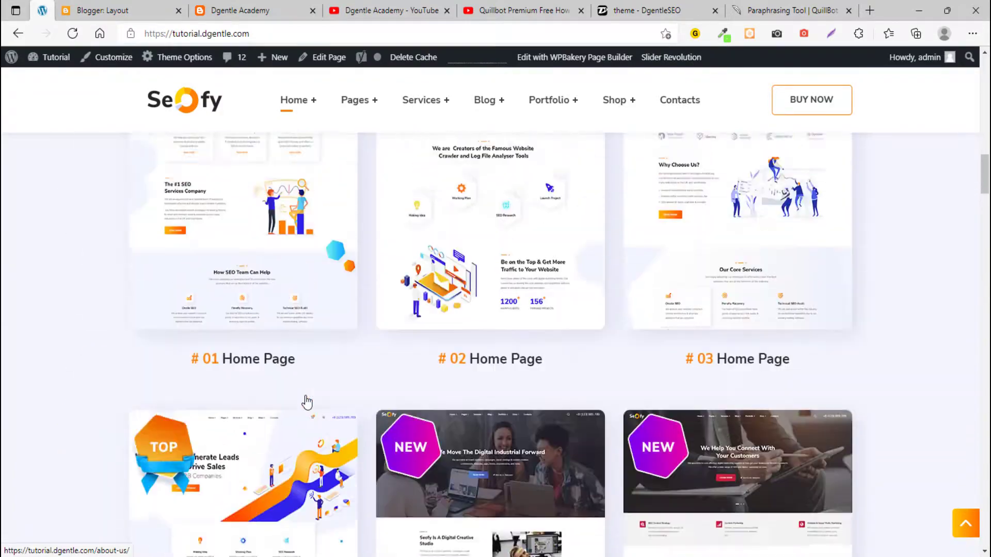
scroll(307, 402, "down", 10)
scroll(306, 401, "down", 15)
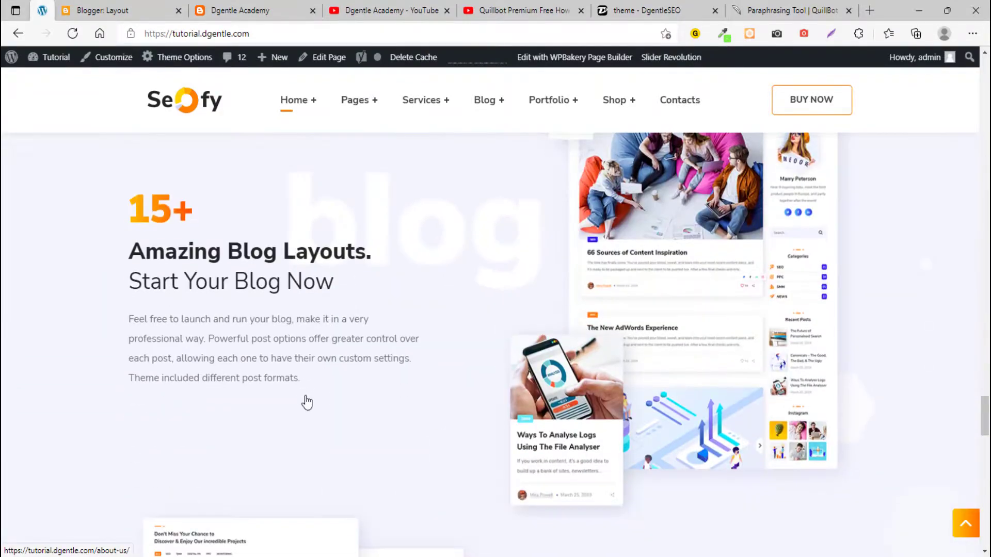
scroll(307, 401, "up", 12)
scroll(308, 402, "up", 15)
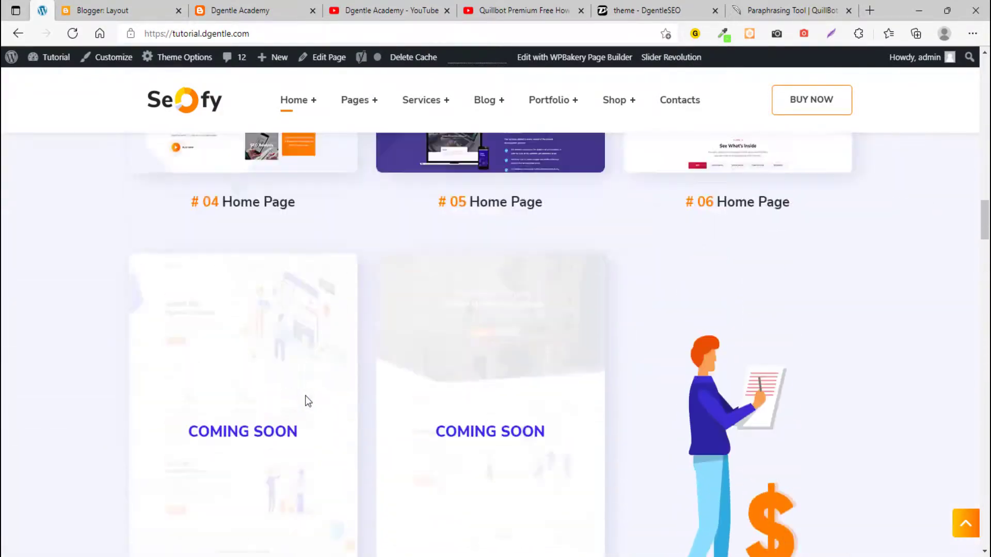
scroll(380, 380, "up", 15)
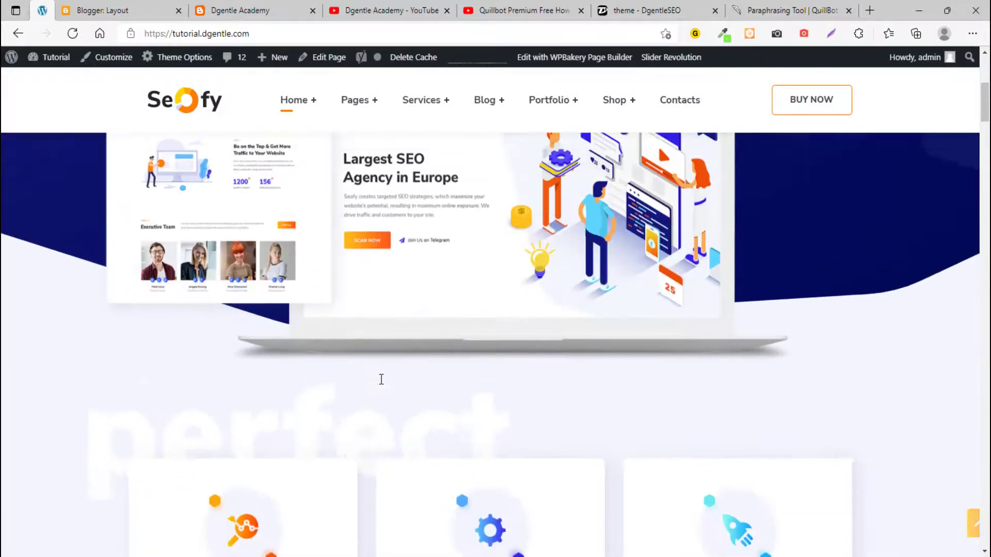
scroll(341, 290, "down", 15)
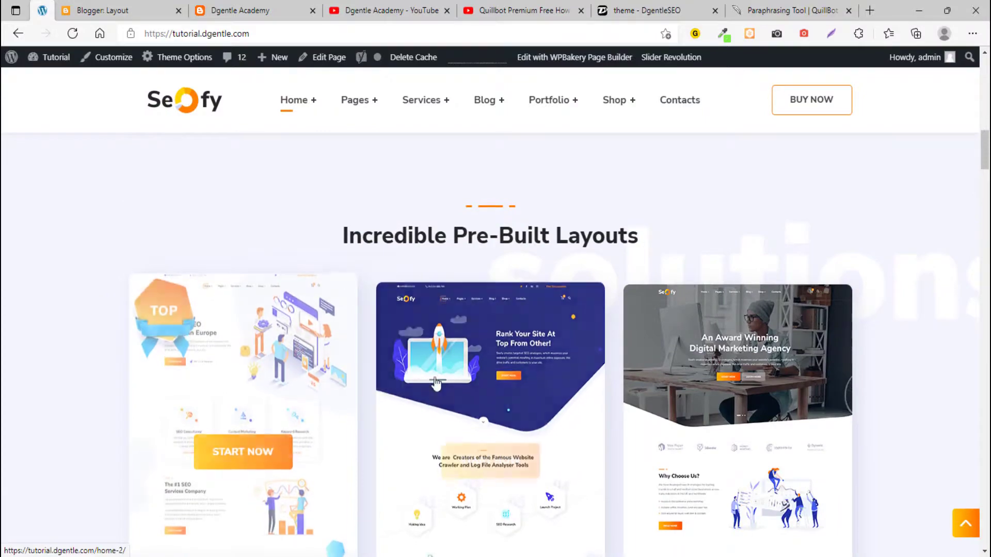
scroll(338, 263, "down", 10)
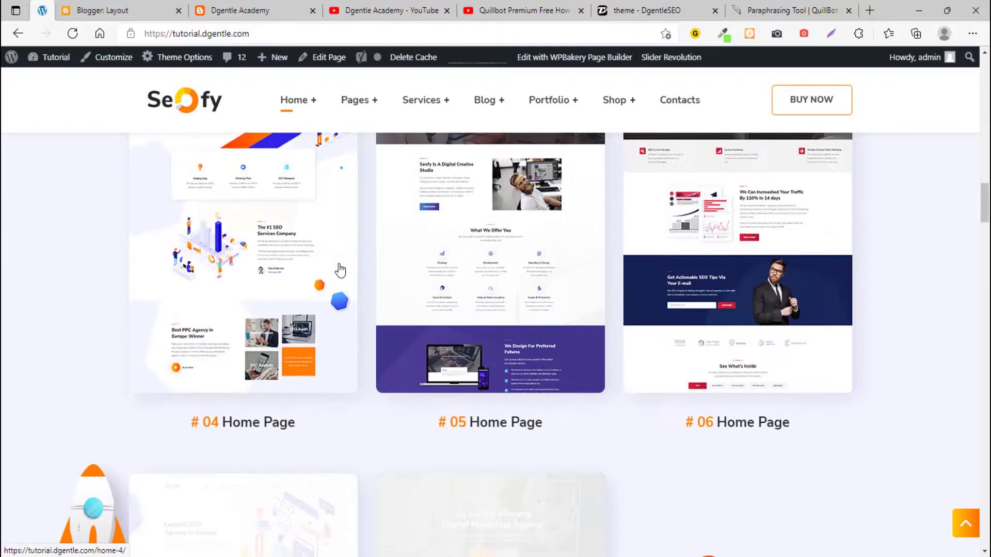
scroll(340, 270, "down", 15)
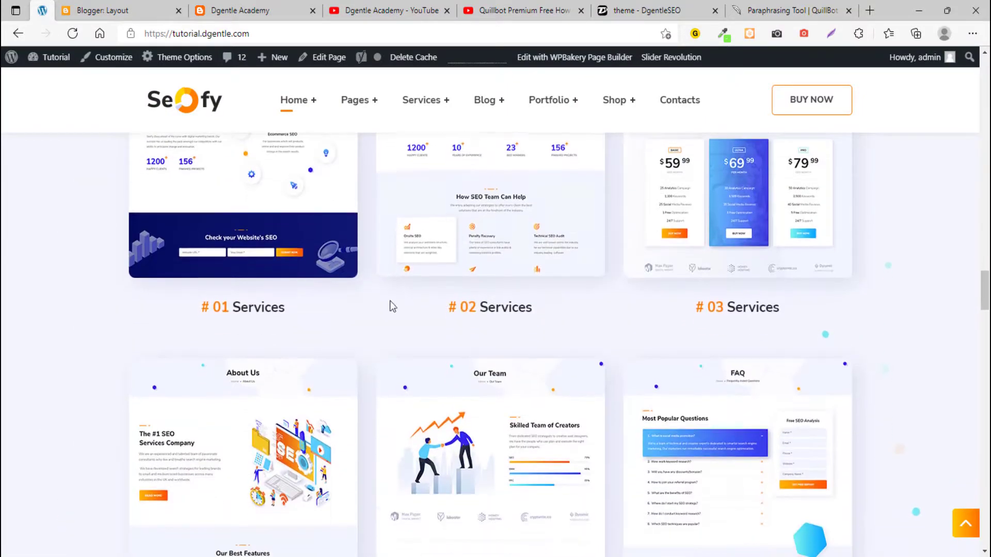
scroll(350, 265, "down", 15)
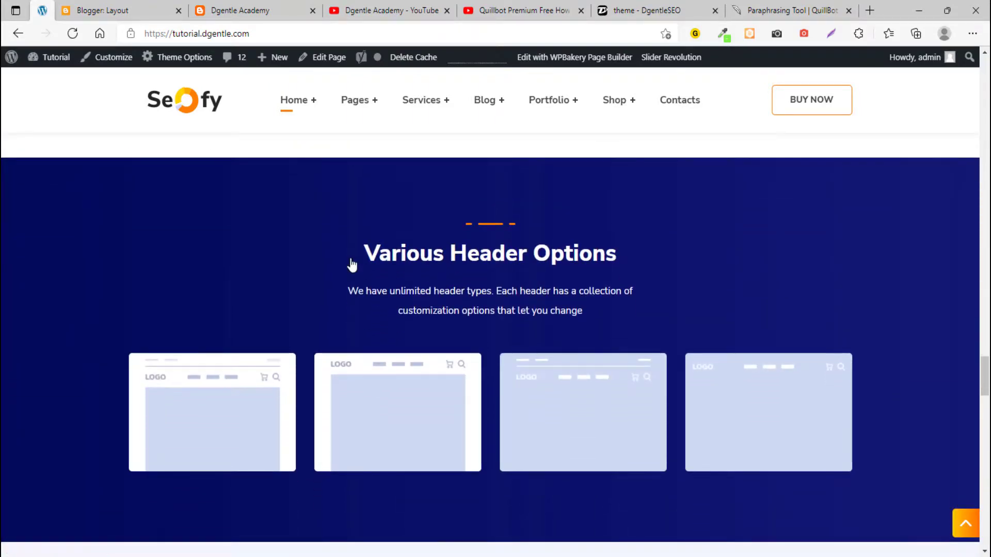
scroll(345, 212, "up", 20)
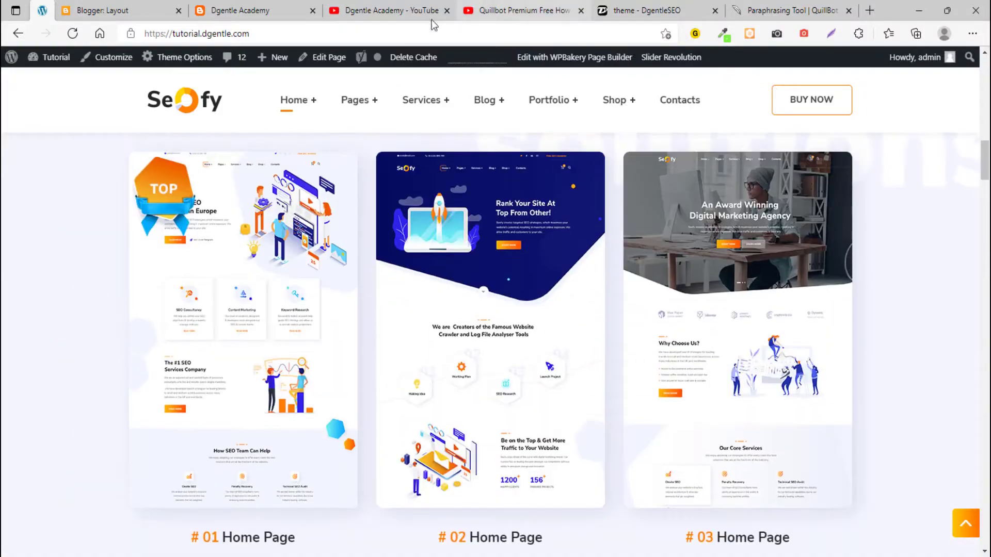
- Revisit the DgentleSEO Themes posts and the Quillbot YouTube video, and return to the public Dgentle Academy blog page
left_click(234, 8)
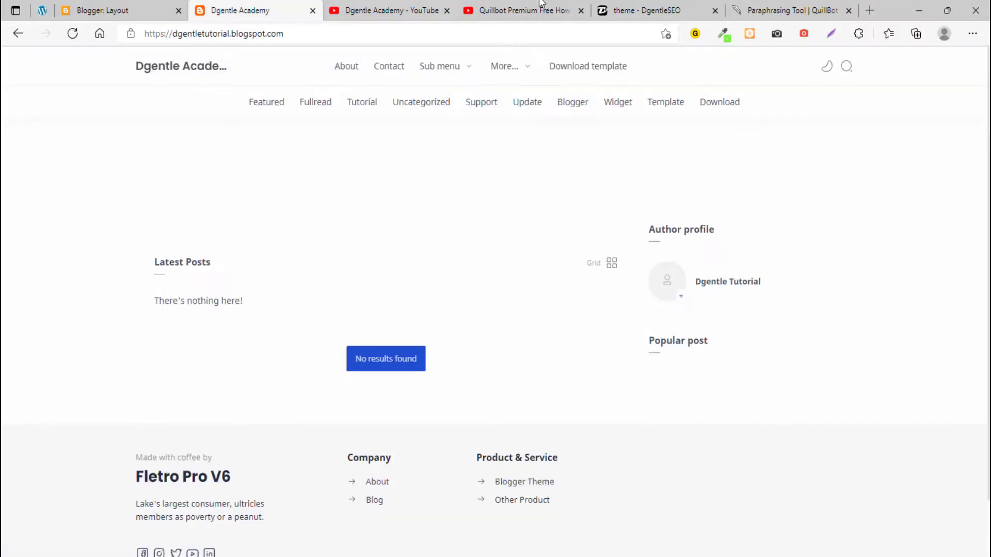
left_click(638, 10)
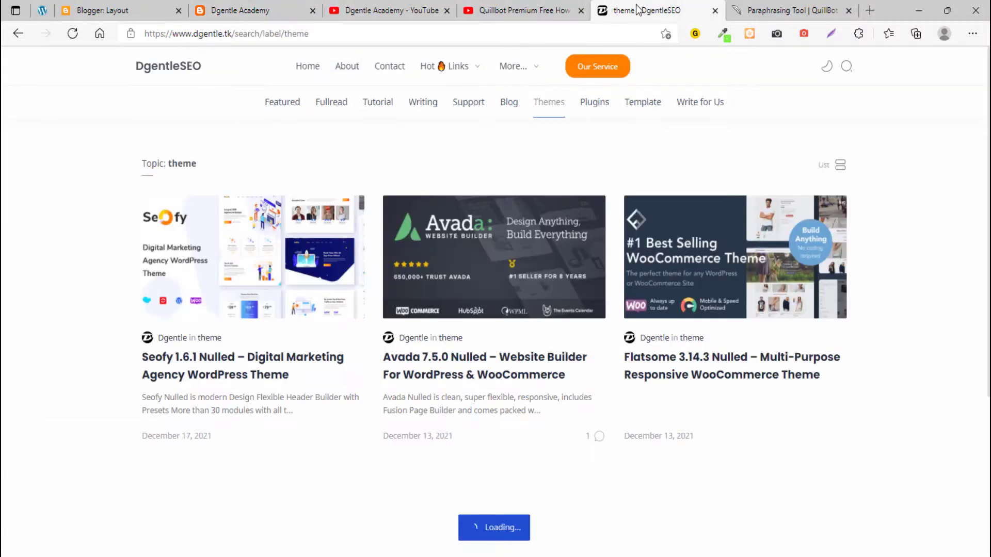
left_click(538, 11)
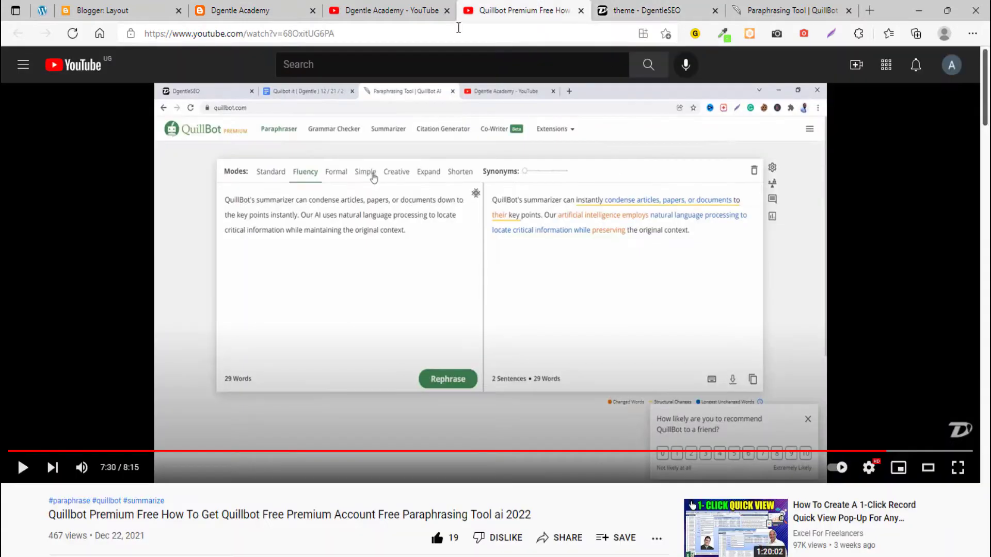
left_click(643, 9)
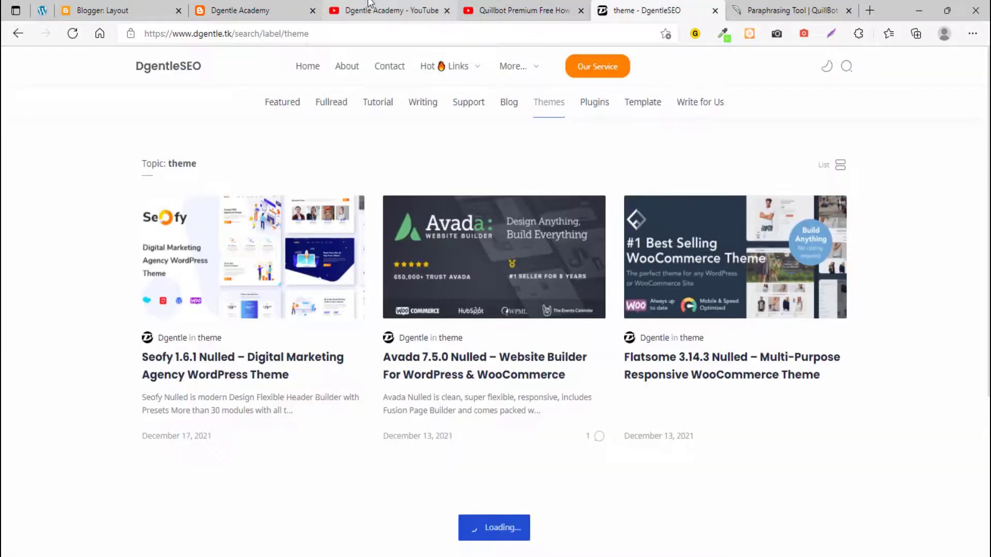
left_click(277, 11)
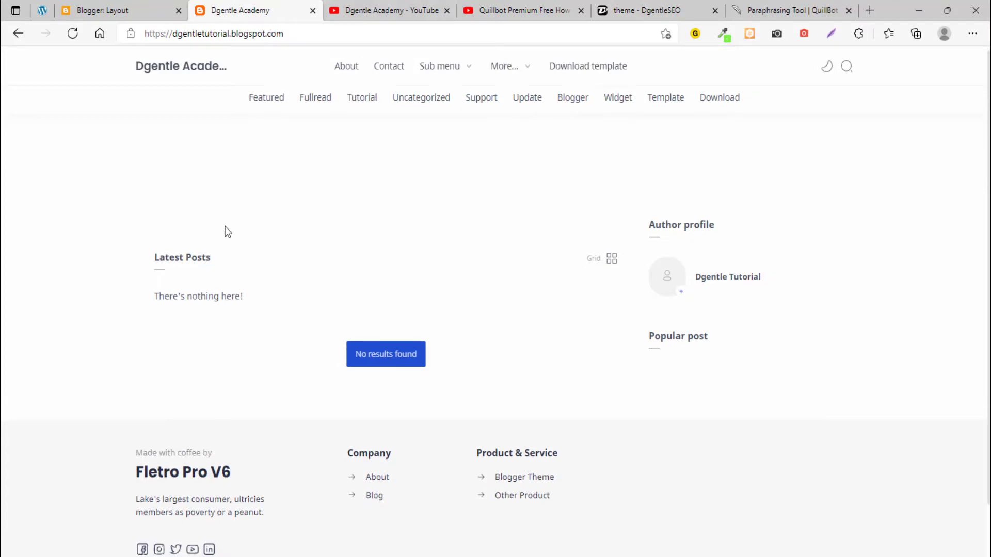